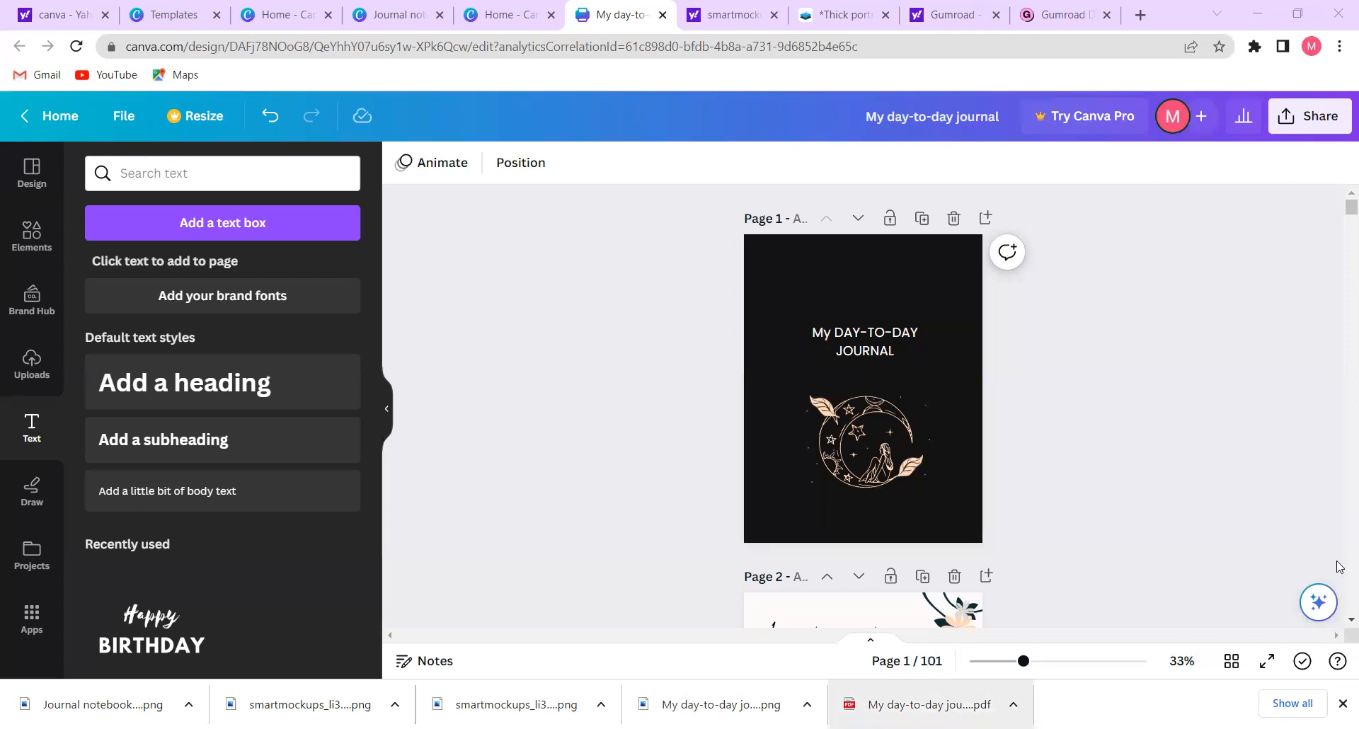
# - Look through the opening pages of the existing day-to-day journal design and return to its cover
pyautogui.scroll(-6, 1339, 626)
pyautogui.scroll(-5, 1339, 626)
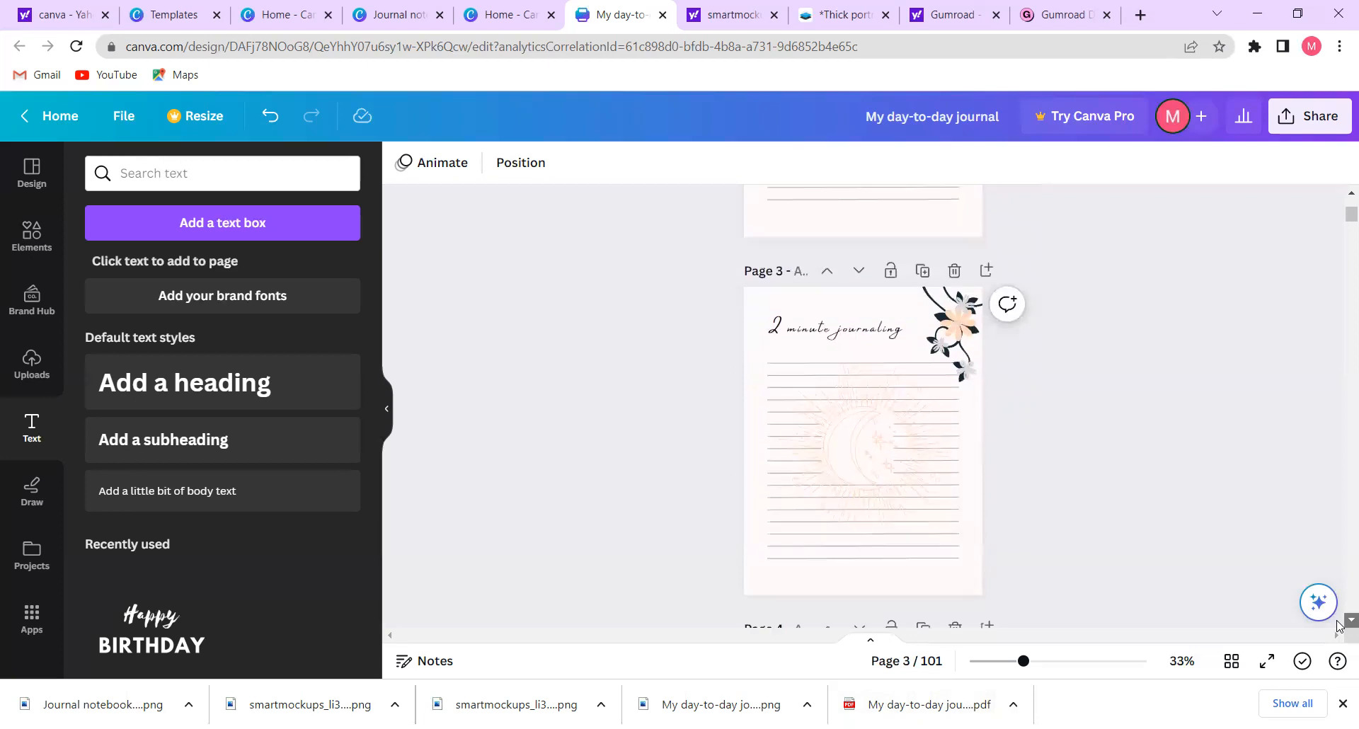
pyautogui.scroll(-4, 1339, 626)
pyautogui.scroll(-4, 1339, 625)
pyautogui.scroll(-5, 1338, 626)
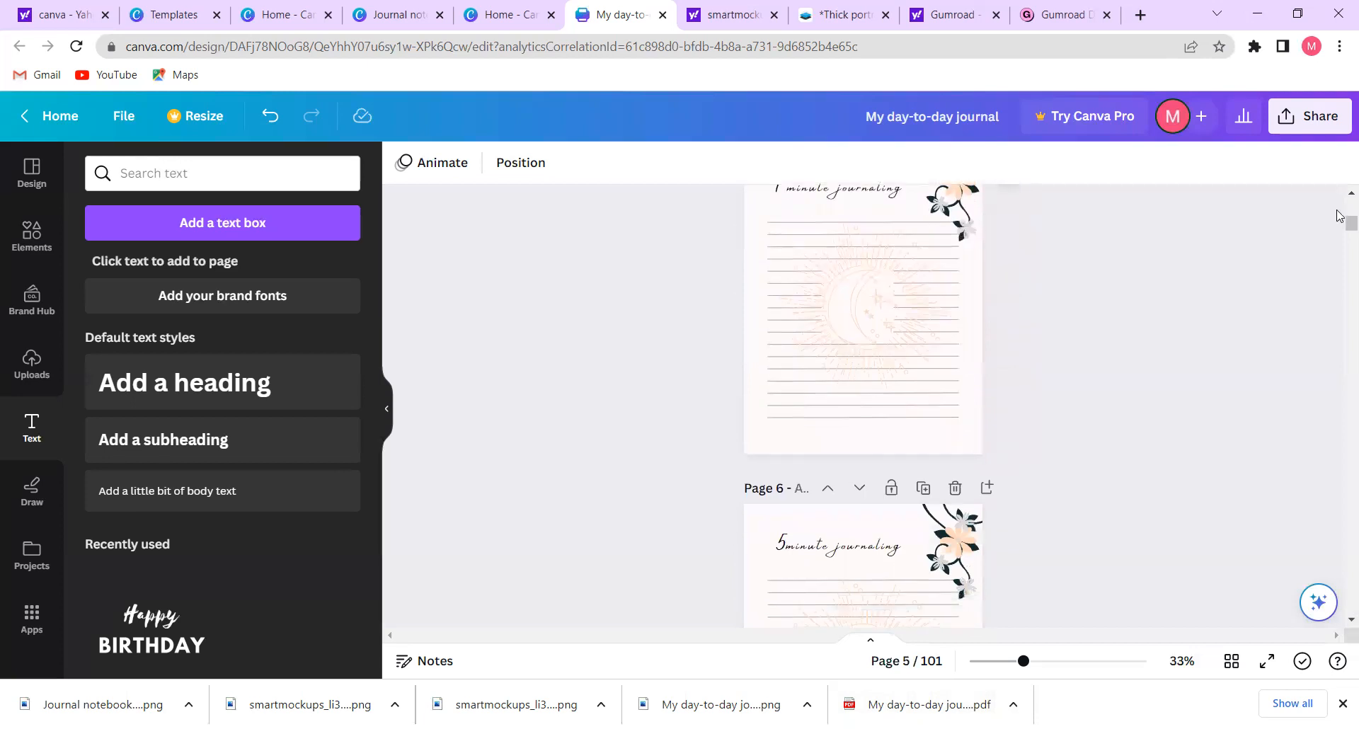
pyautogui.moveTo(1337, 206); pyautogui.dragTo(1337, 188)
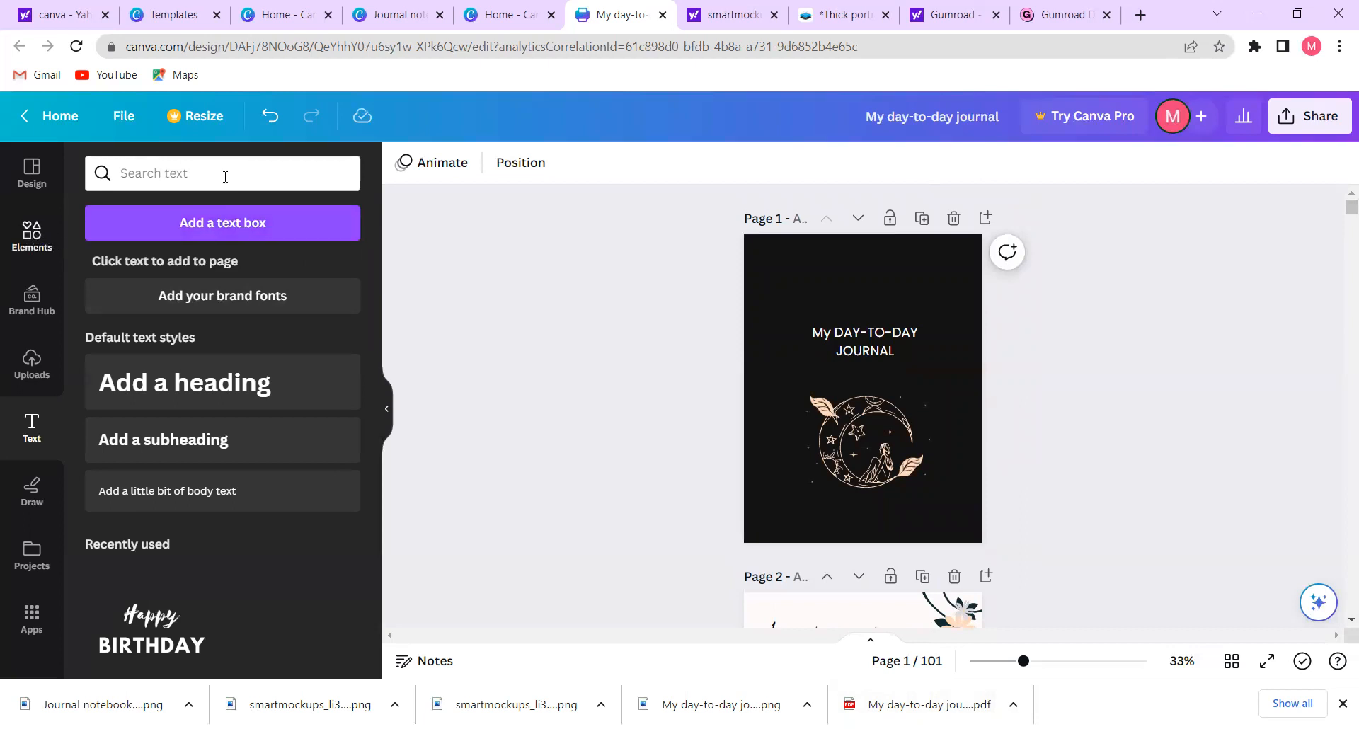
# - Search the design templates for "amazon templates" and look through the journal designs offered
pyautogui.click(32, 174)
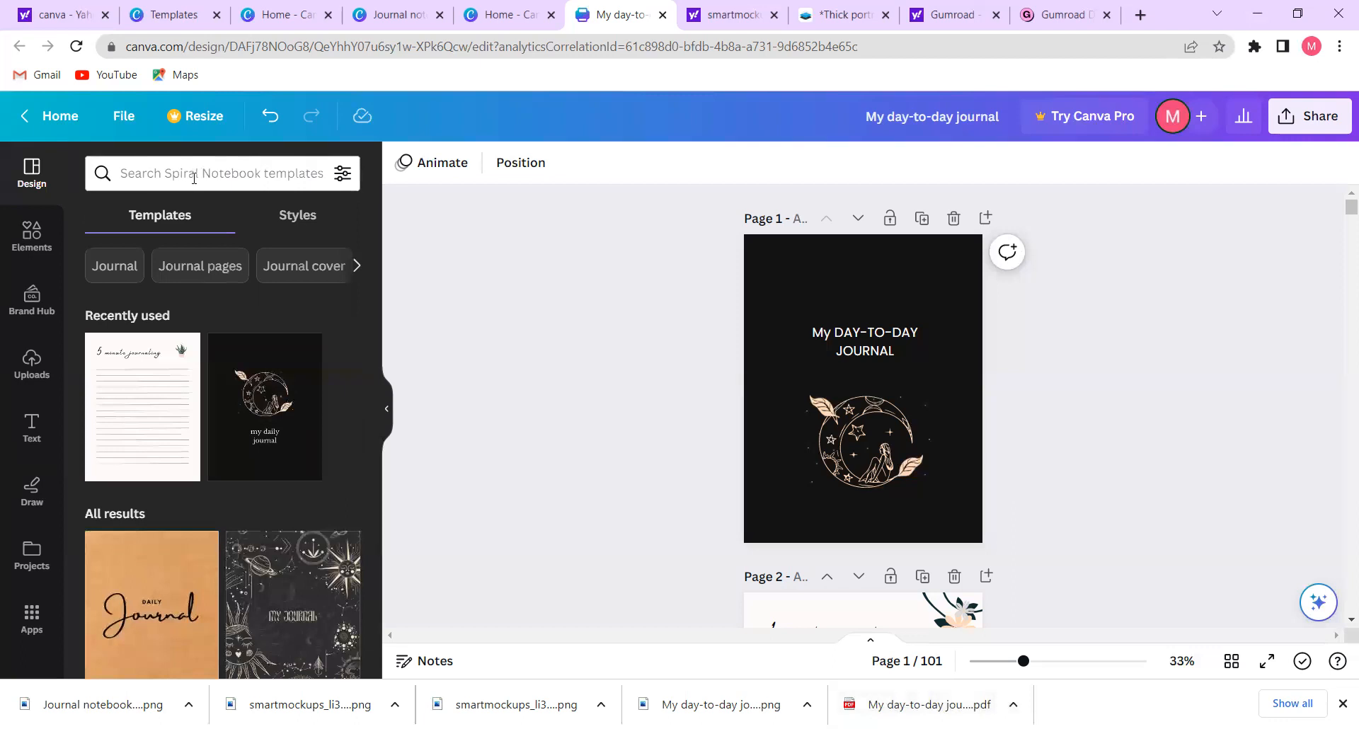
pyautogui.click(194, 178)
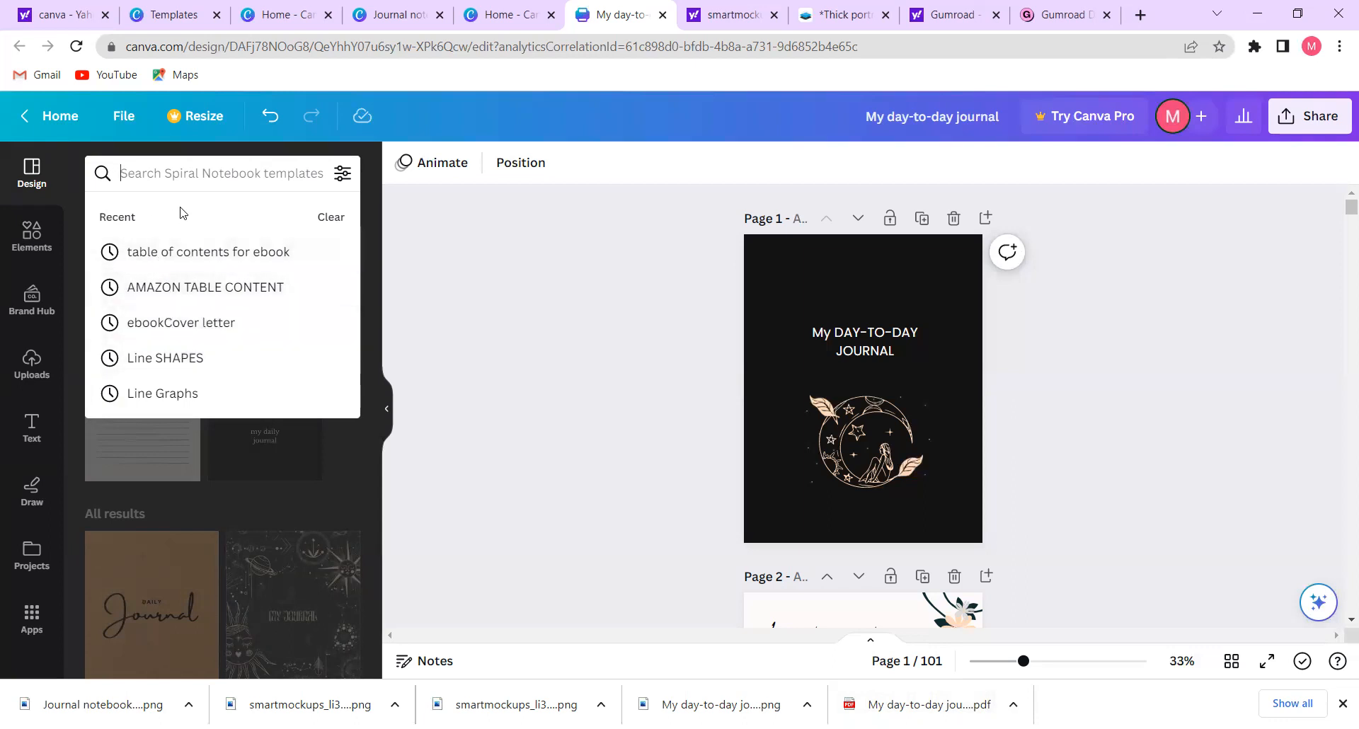
pyautogui.click(162, 166)
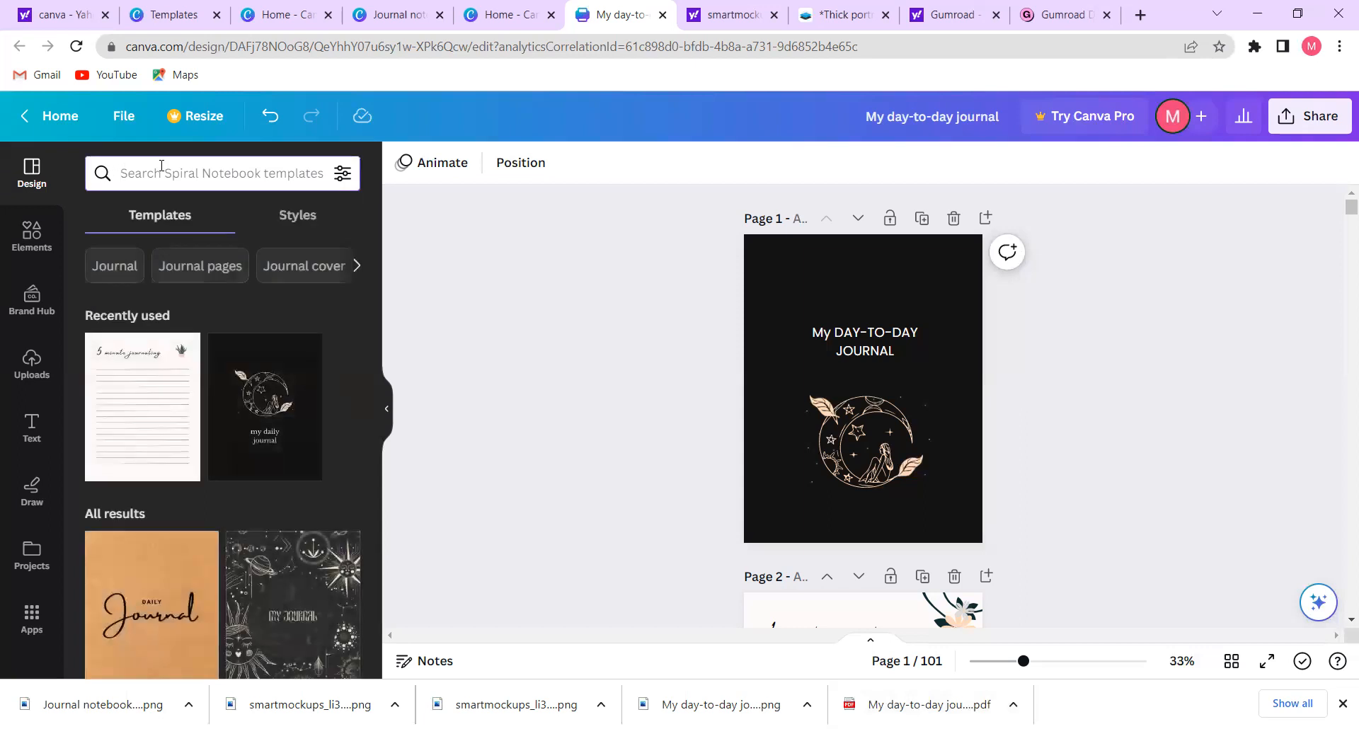
pyautogui.write('amazon')
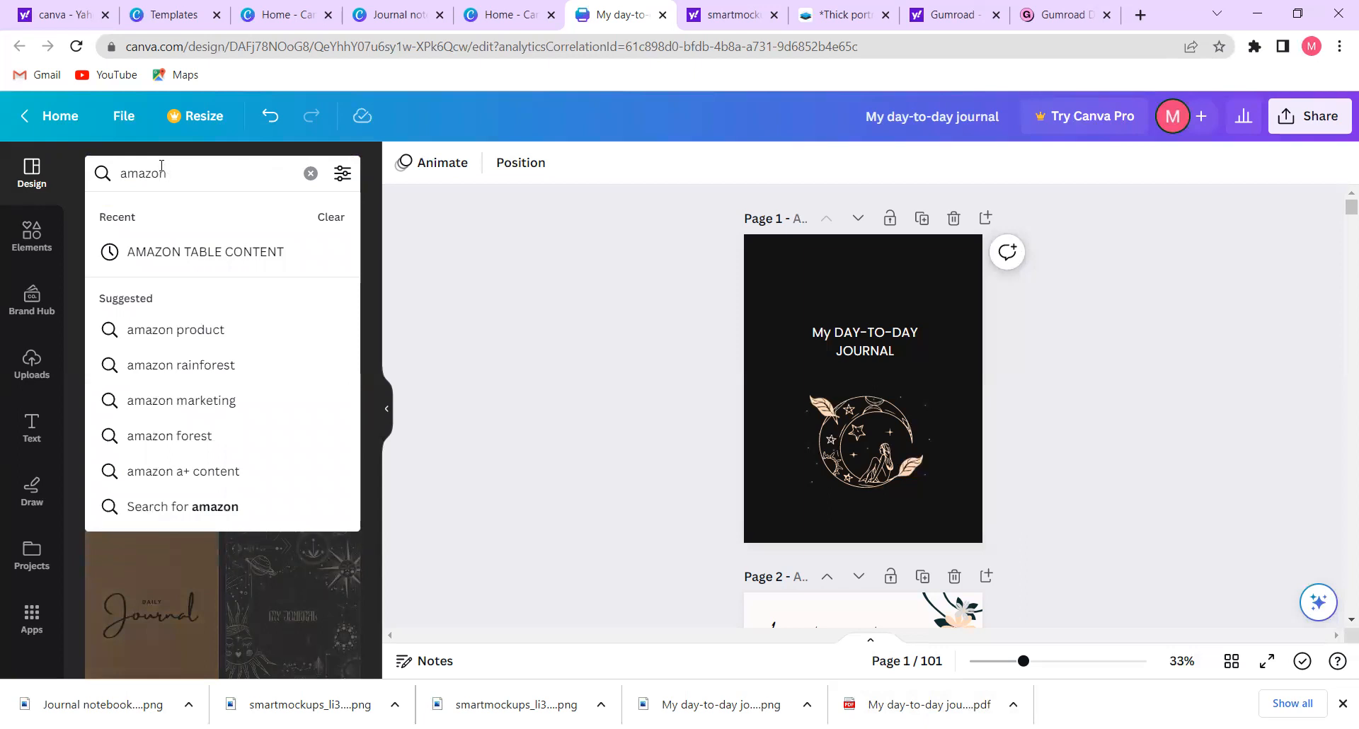
pyautogui.write(' te')
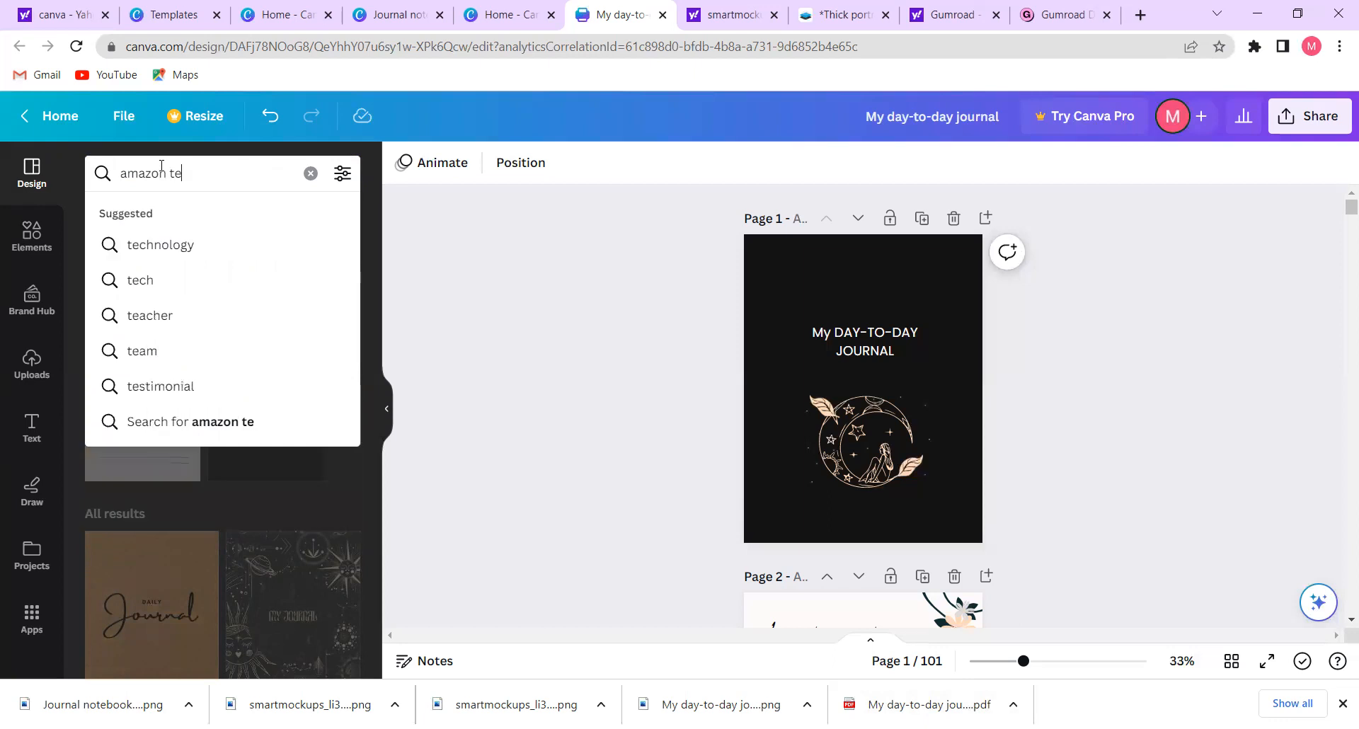
pyautogui.write('mplates')
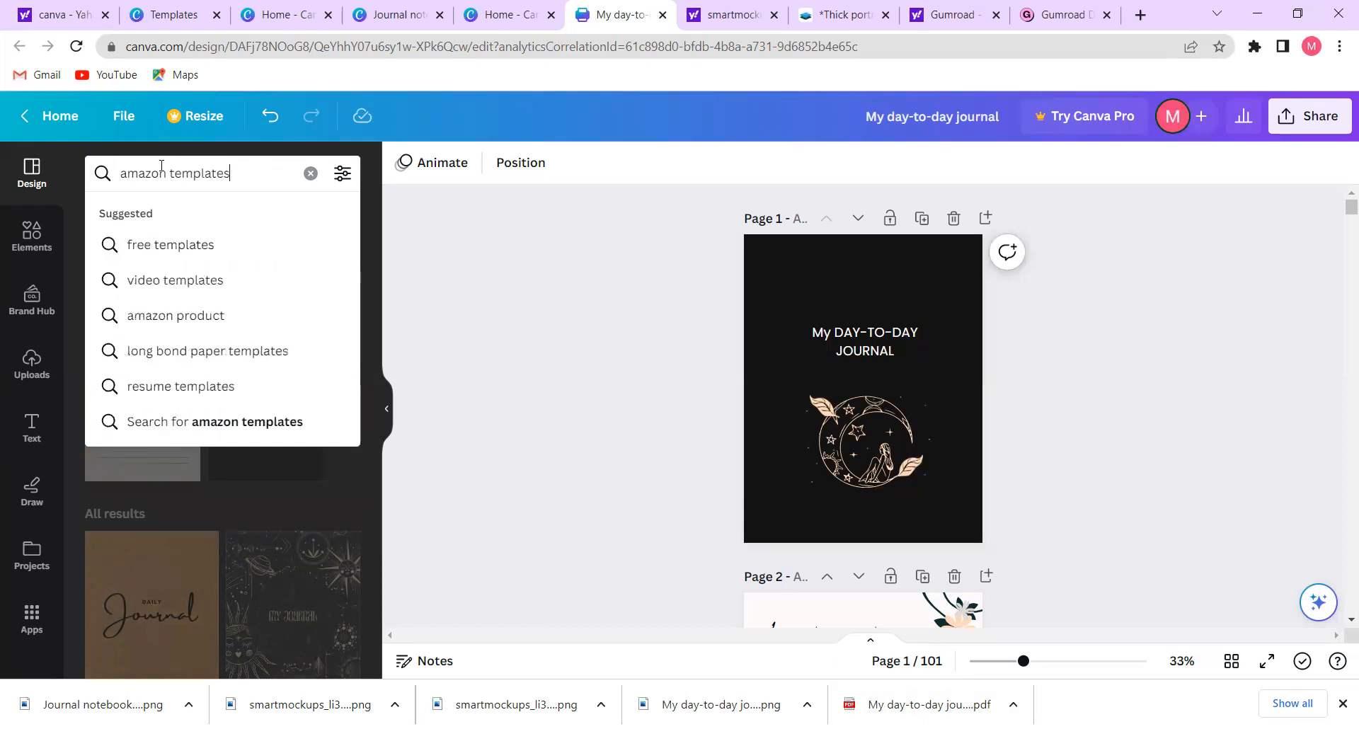
pyautogui.press('Return')
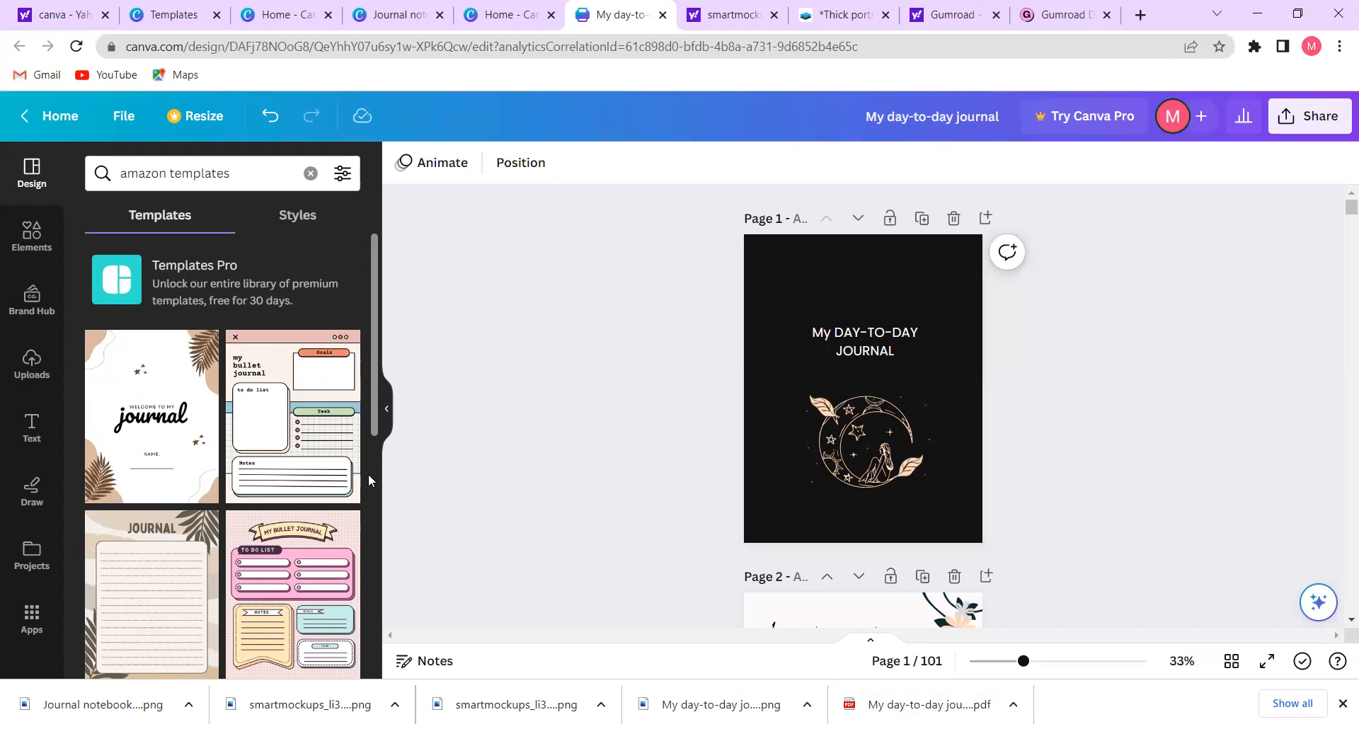
pyautogui.scroll(-5, 371, 473)
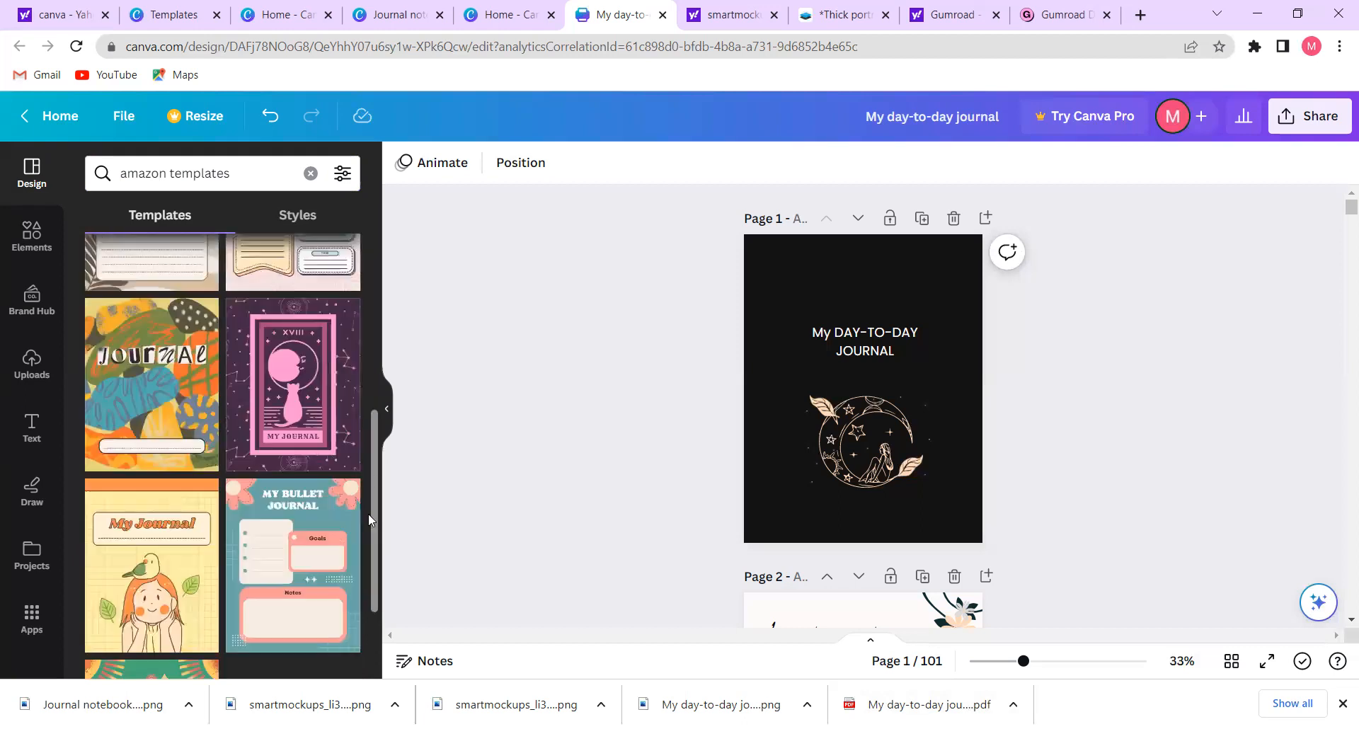
pyautogui.scroll(-3, 377, 655)
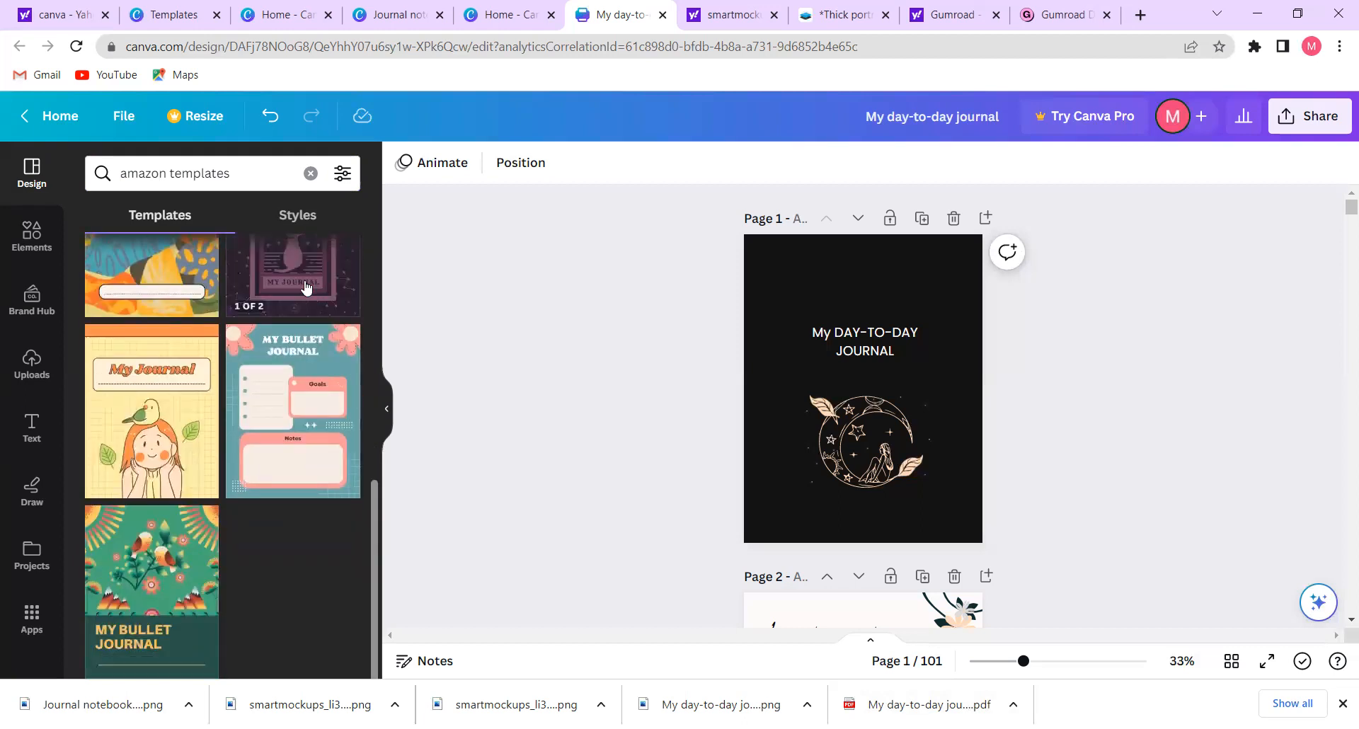
# - Create a new Journal design and apply the recently used Black Minimalist Daily Journal Cover template to its page
pyautogui.click(59, 118)
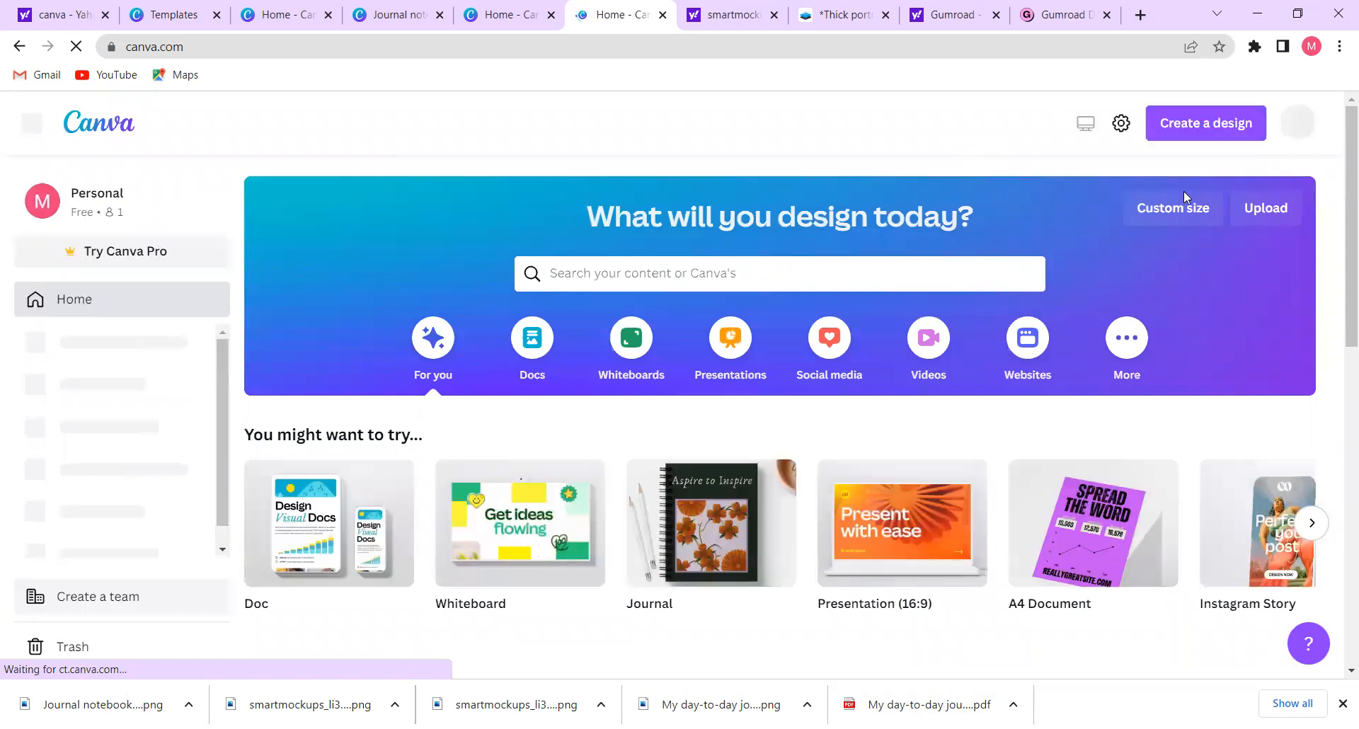
pyautogui.click(1190, 124)
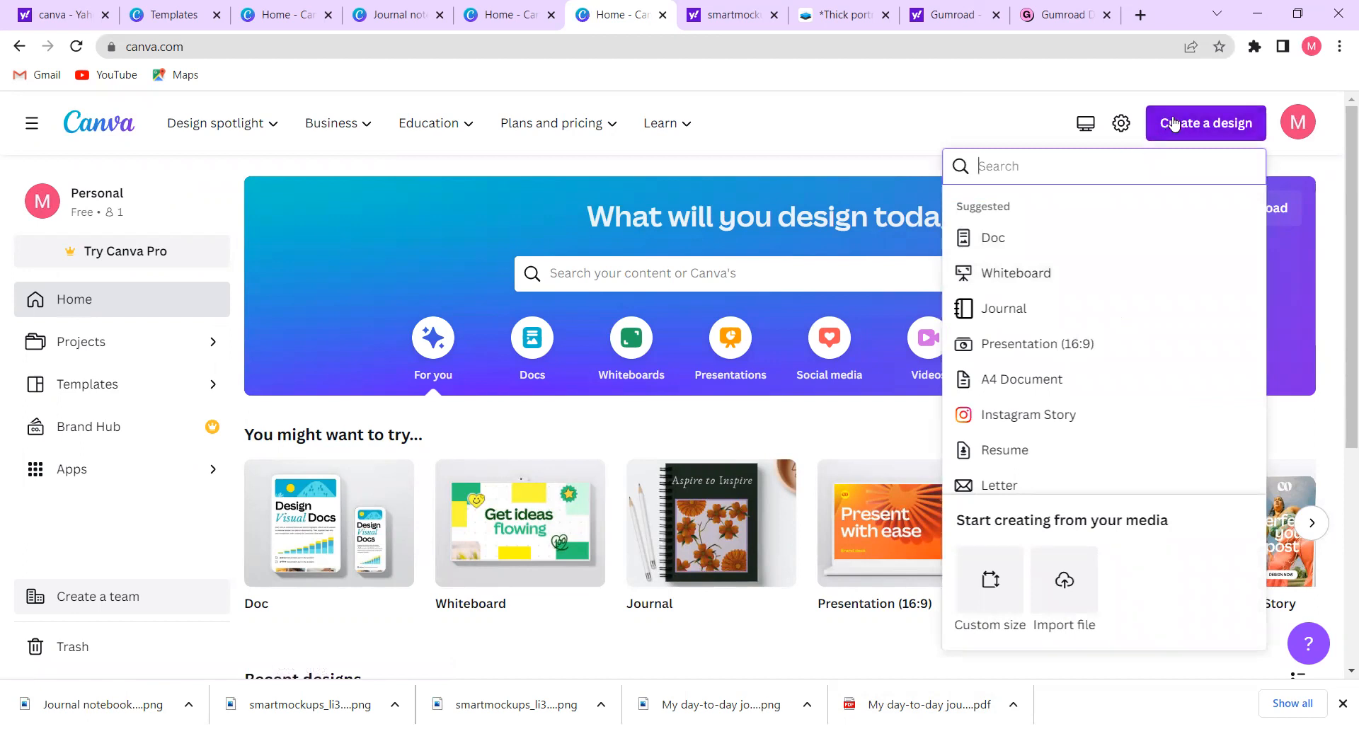
pyautogui.click(1047, 312)
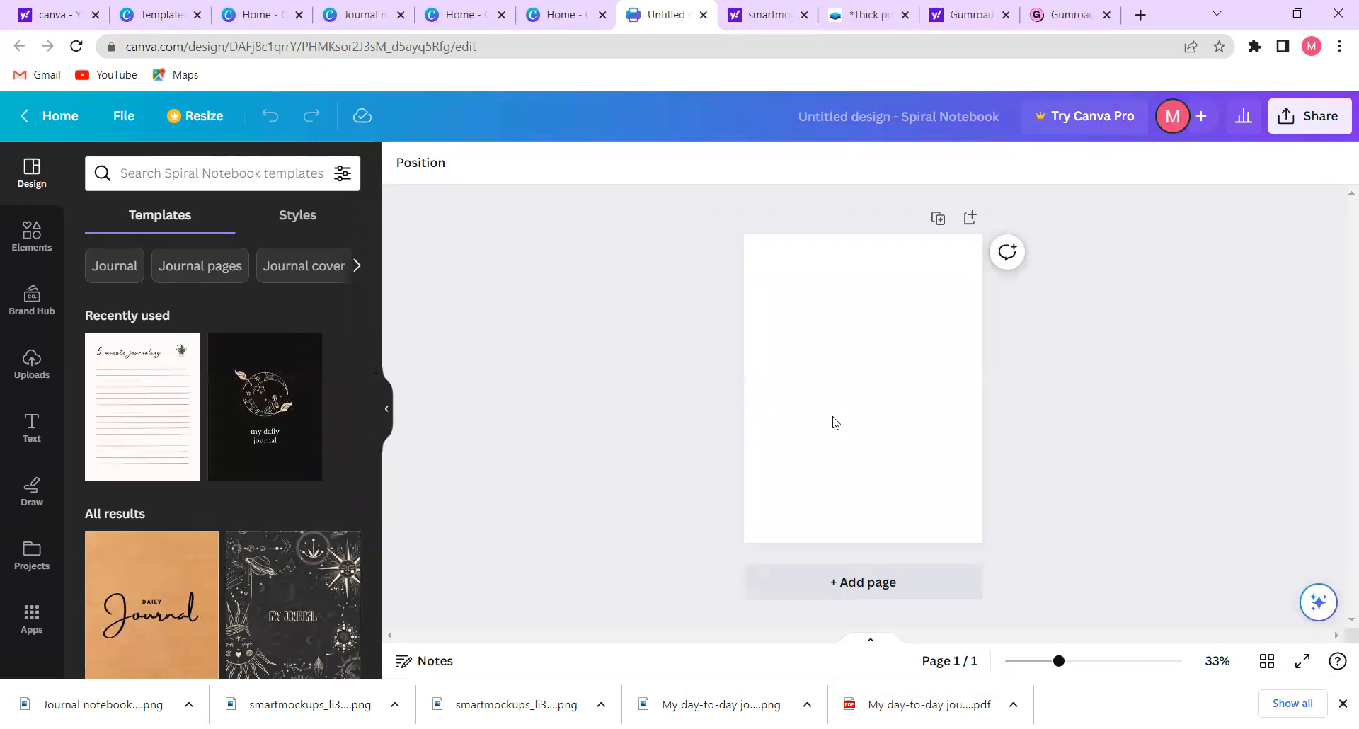
pyautogui.click(283, 432)
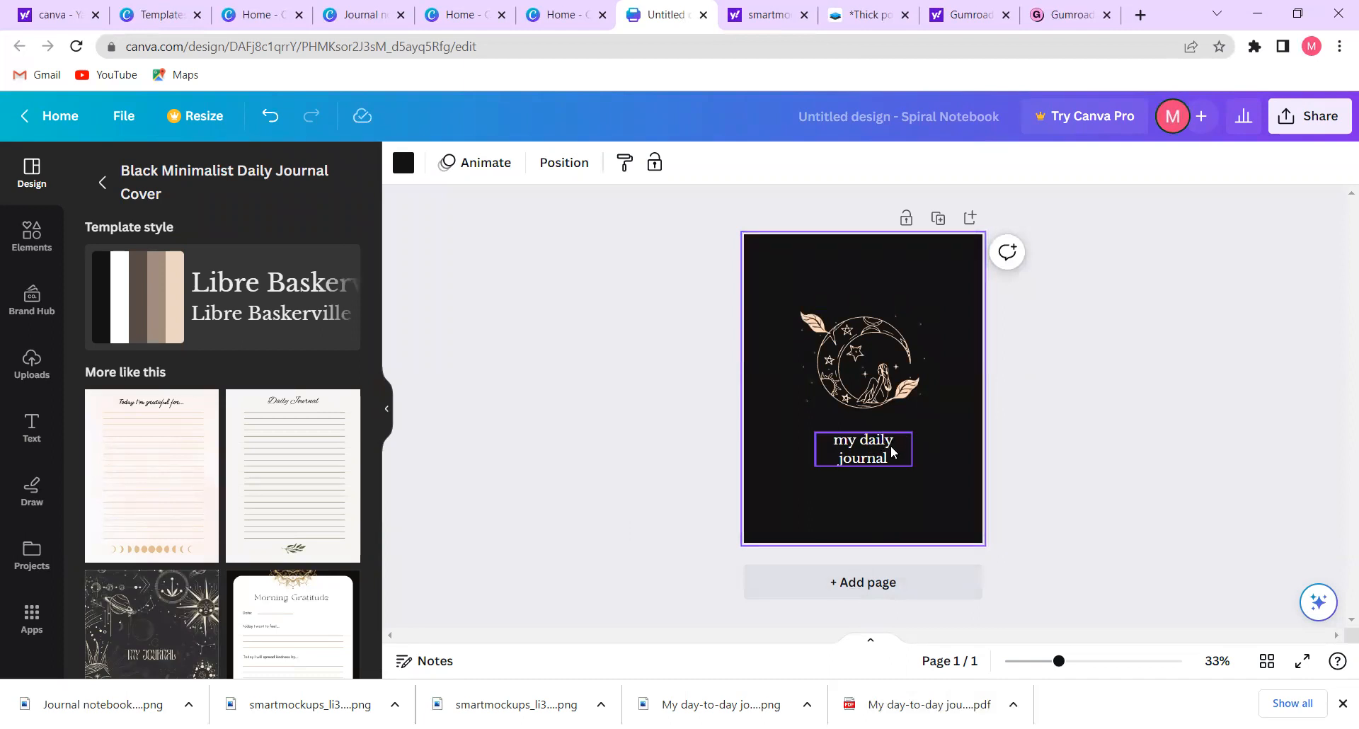
# - Replace the cover title below the moon artwork with "Everyday Journal" on two lines
pyautogui.click(893, 452)
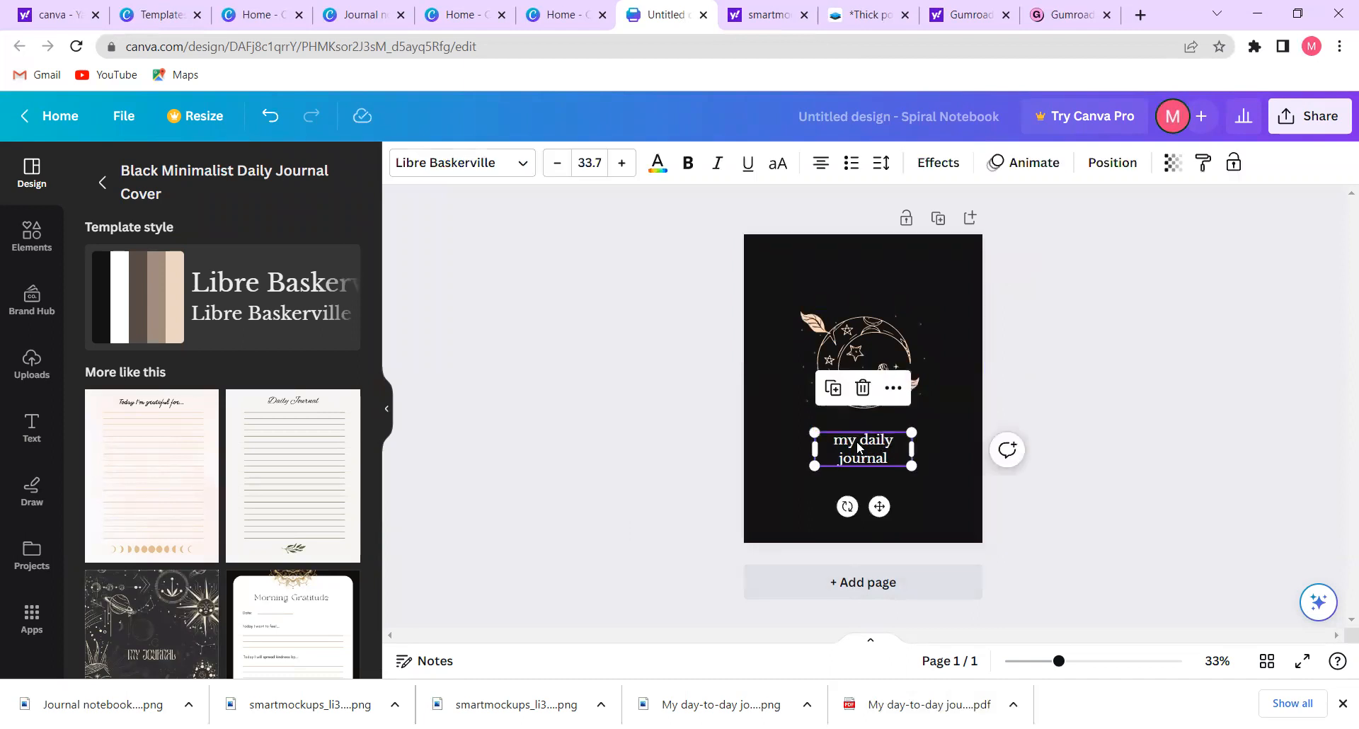
pyautogui.click(858, 446)
pyautogui.click(892, 458)
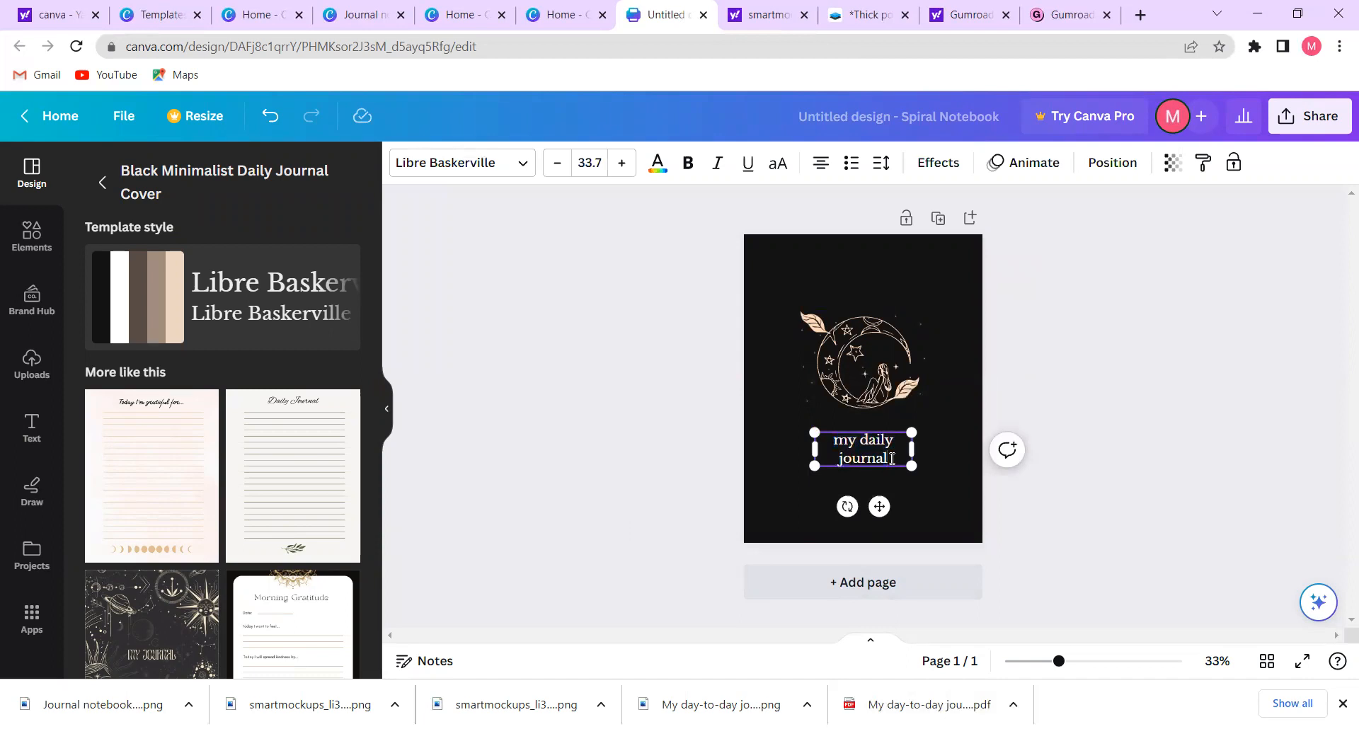
pyautogui.press('BackSpace')
pyautogui.press('BackSpace')
pyautogui.press('BackSpace')
pyautogui.press('BackSpace')
pyautogui.press('BackSpace')
pyautogui.press('BackSpace')
pyautogui.press('BackSpace')
pyautogui.press('BackSpace')
pyautogui.press('BackSpace')
pyautogui.press('BackSpace')
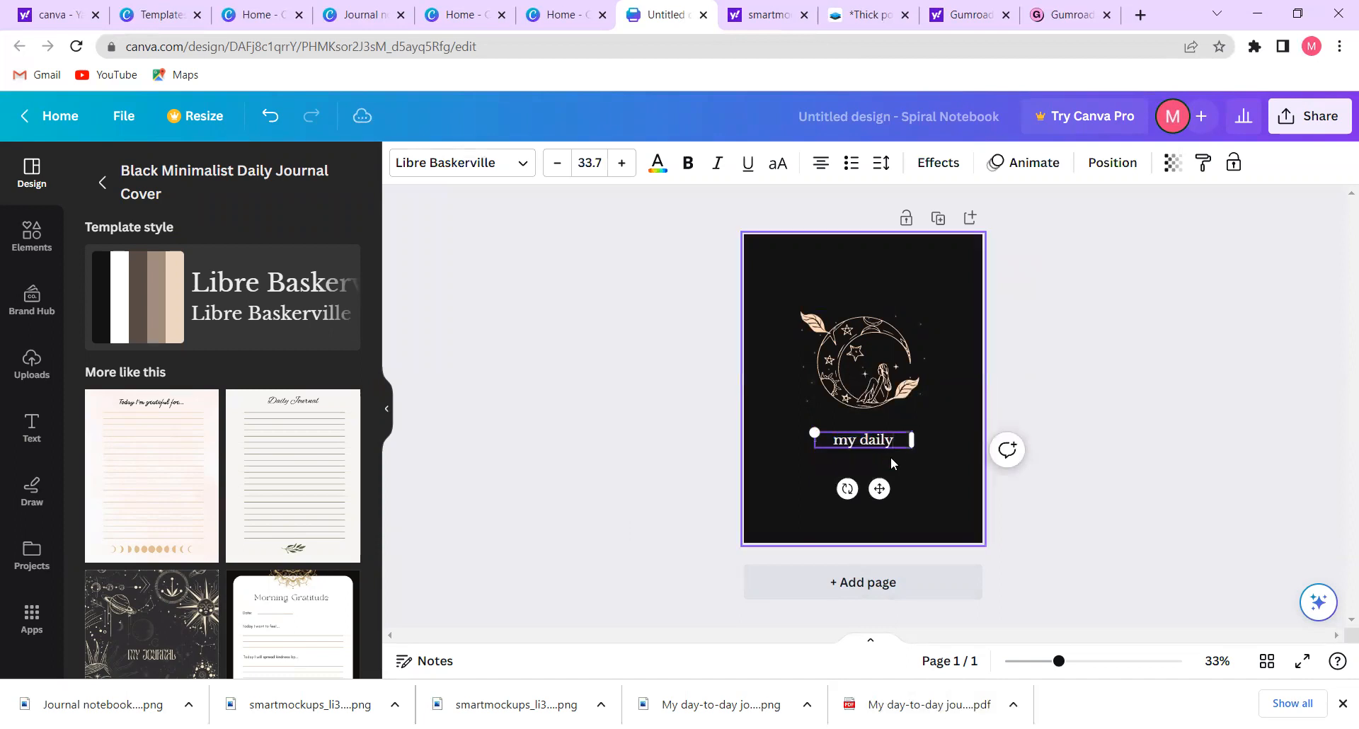
pyautogui.press('BackSpace')
pyautogui.press('BackSpace')
pyautogui.press('BackSpace')
pyautogui.write('yday')
pyautogui.press('Return')
pyautogui.write('Jou')
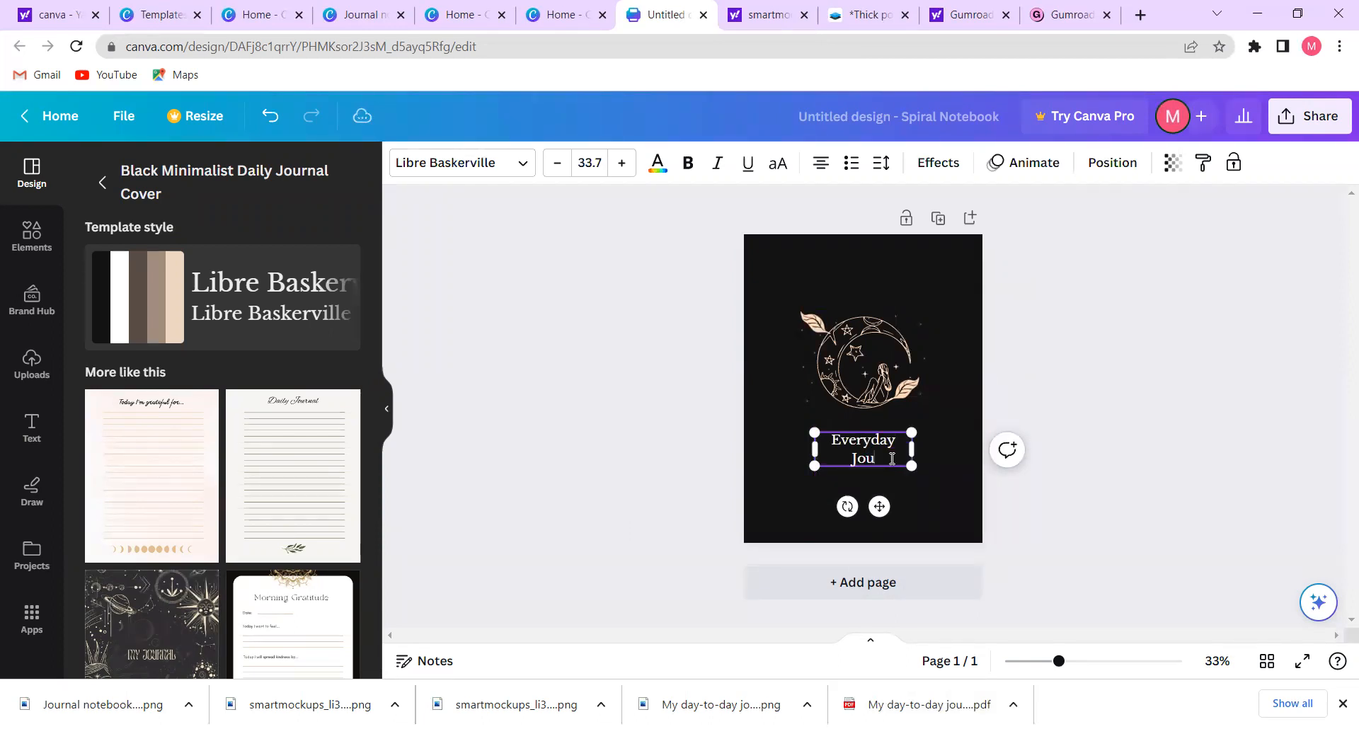
pyautogui.write('rnal')
pyautogui.click(1069, 416)
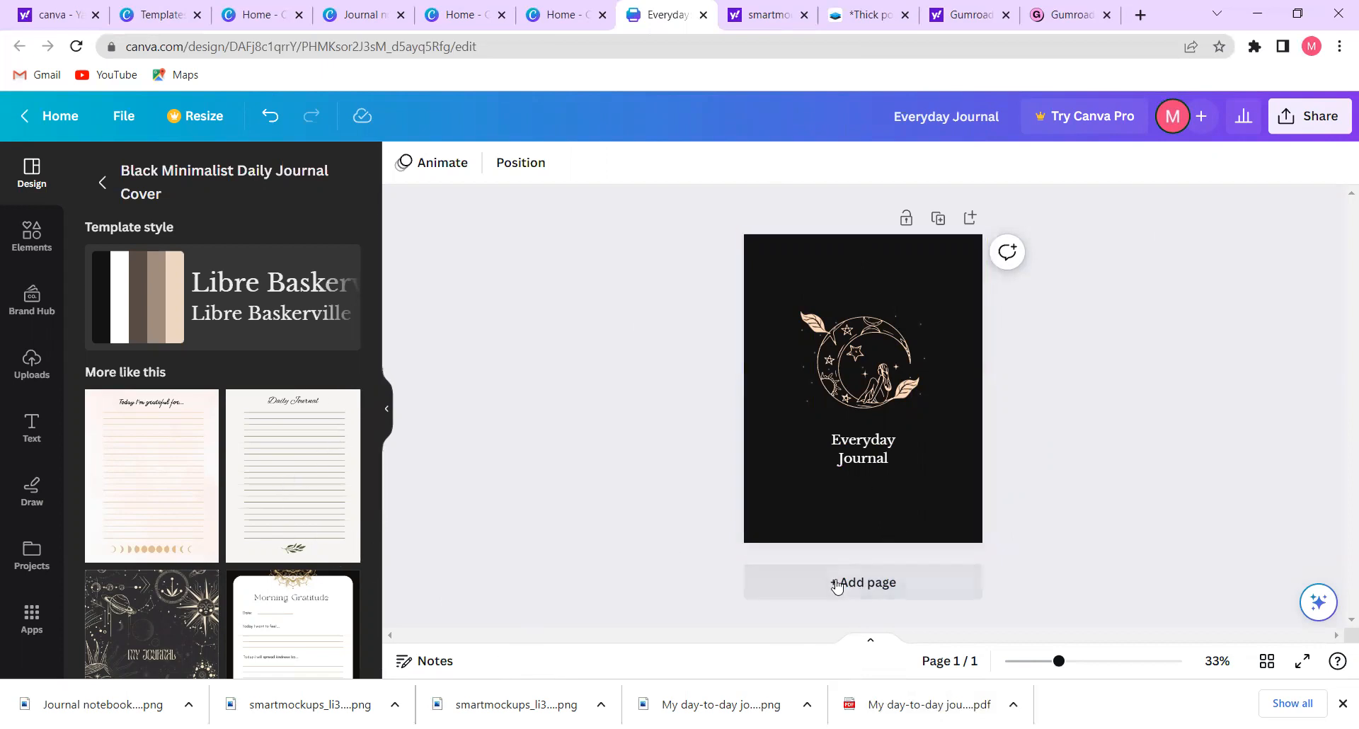
# - Add a second page after the cover and set its background to white
pyautogui.click(865, 598)
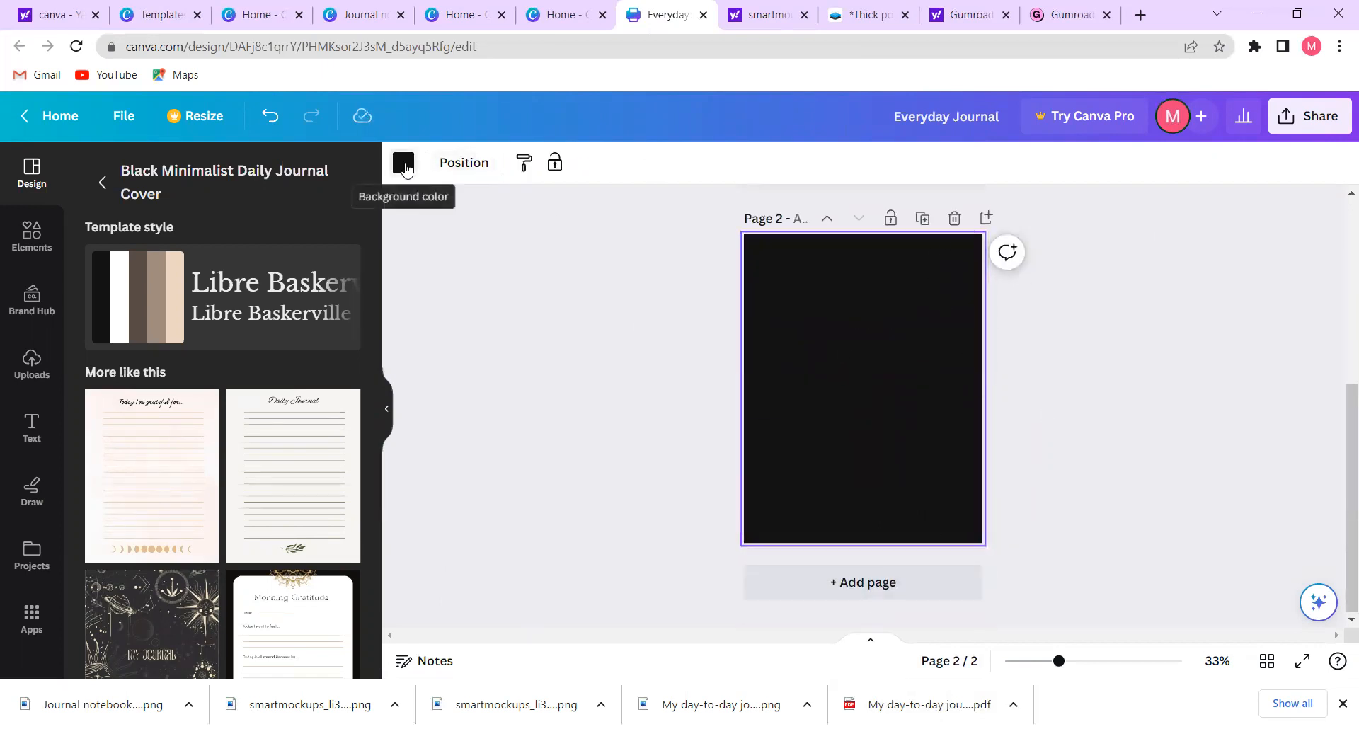
pyautogui.click(405, 165)
pyautogui.click(248, 272)
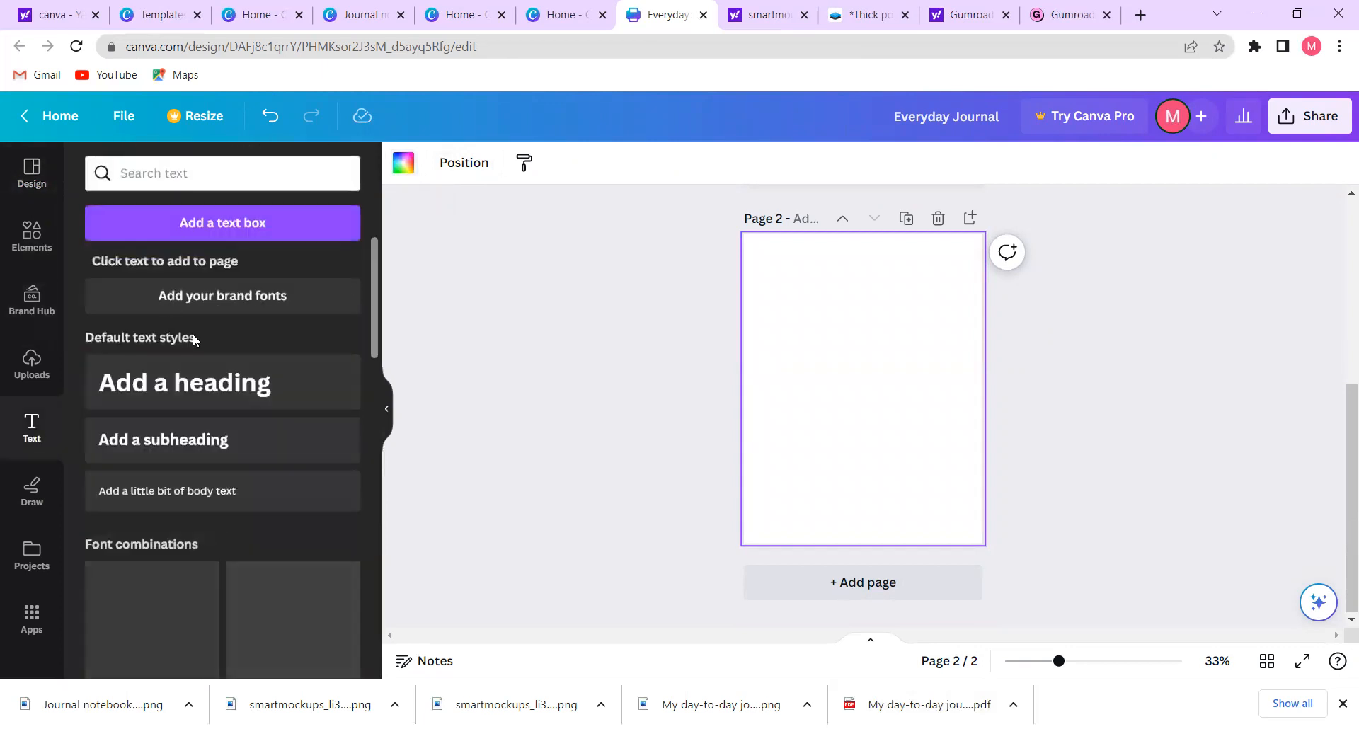
# - Place a default heading in the middle of page 2 and a default subheading below it
pyautogui.moveTo(169, 388); pyautogui.dragTo(814, 385)
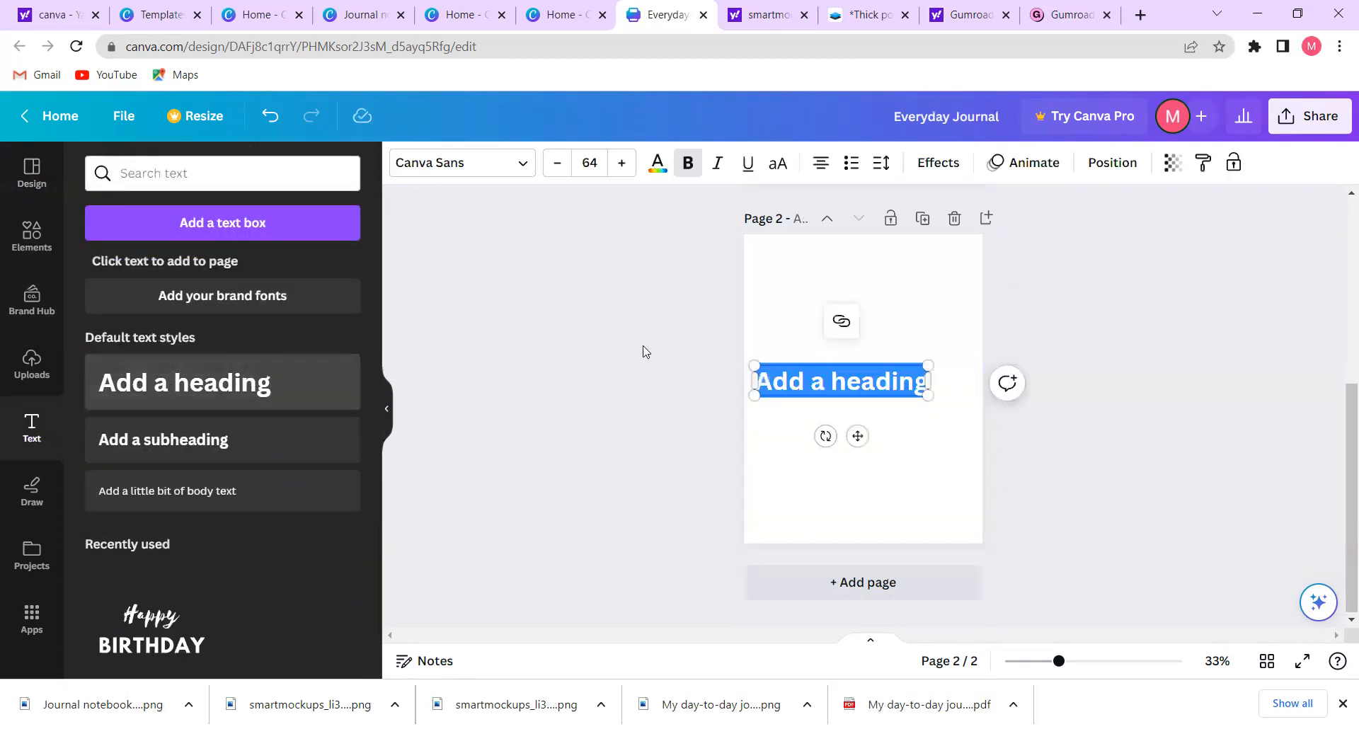
pyautogui.click(819, 379)
pyautogui.moveTo(963, 461); pyautogui.dragTo(946, 450)
# - Delete the heading from page 2, and then remove the whole page from the design
pyautogui.click(872, 388)
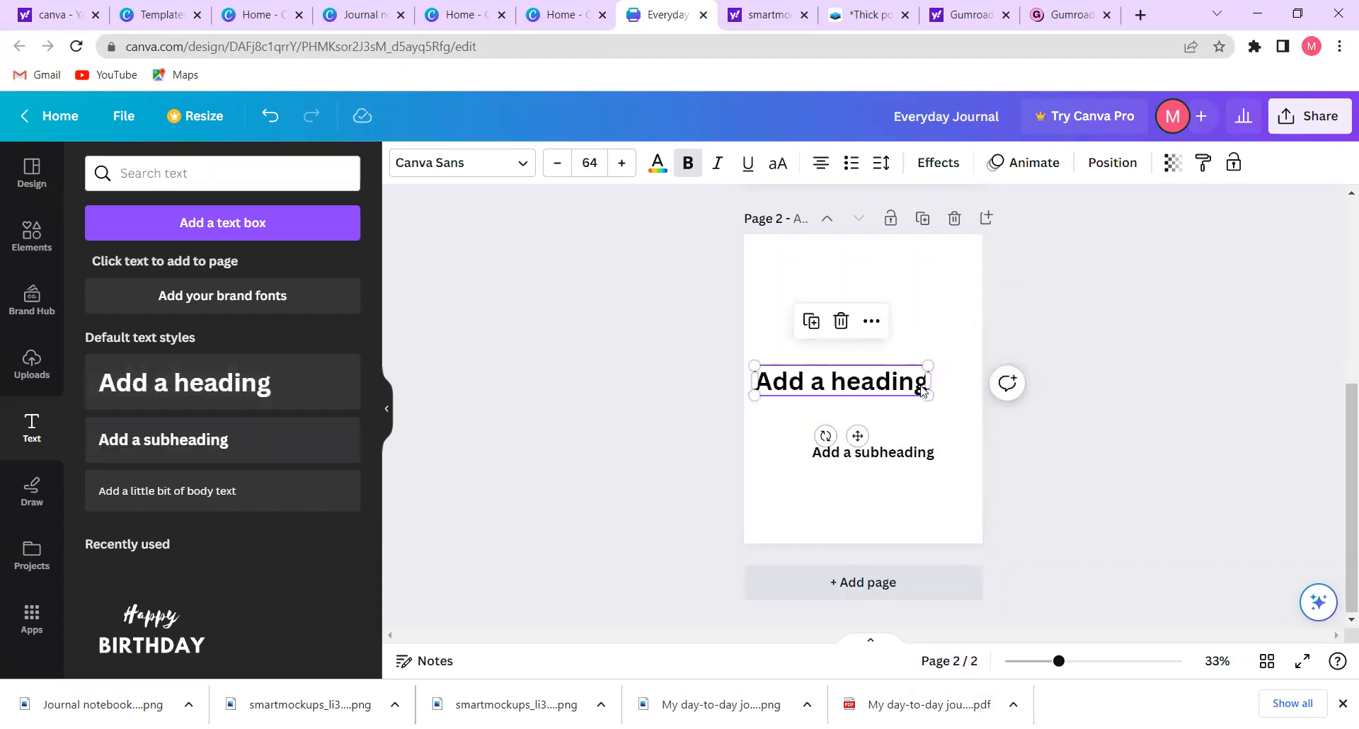
pyautogui.press('Delete')
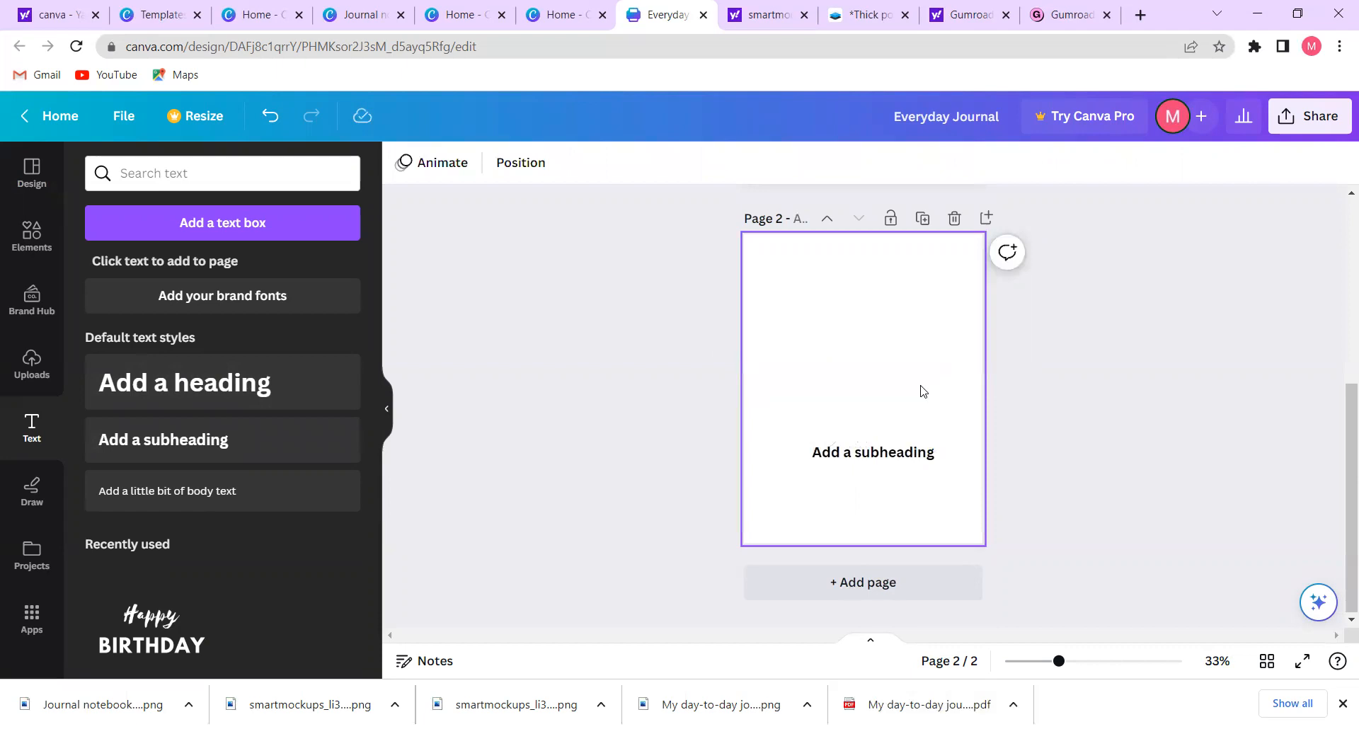
pyautogui.click(955, 218)
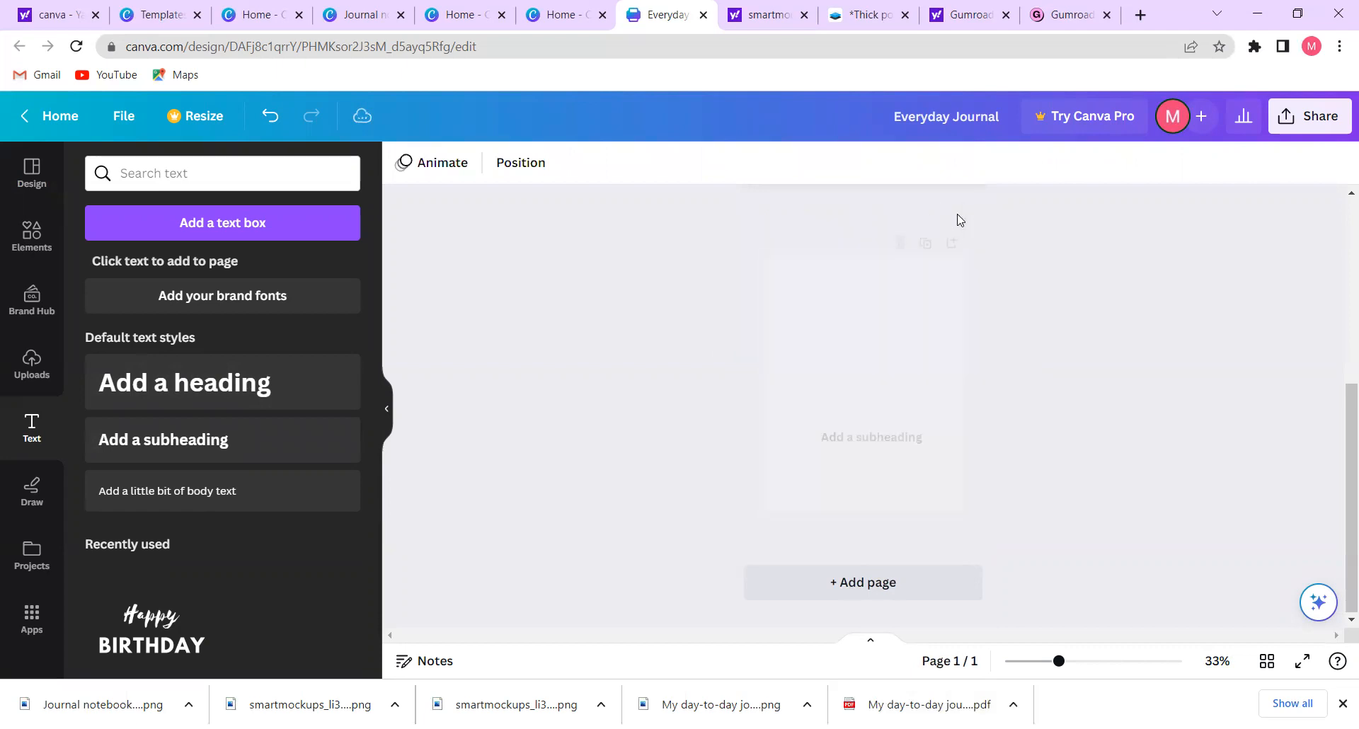
# - Add a new page after the cover and apply the Beige Simple Minimalist Floral Lined Journal template to it
pyautogui.click(32, 236)
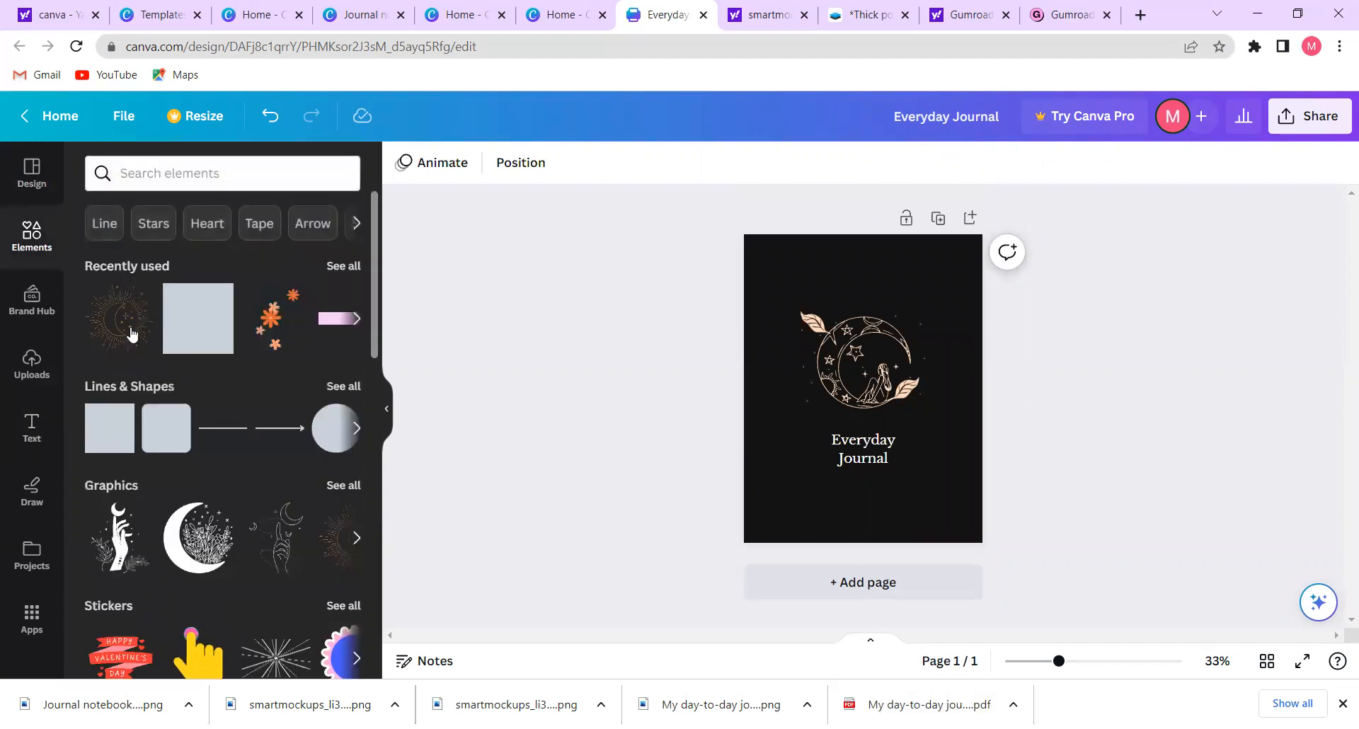
pyautogui.click(31, 174)
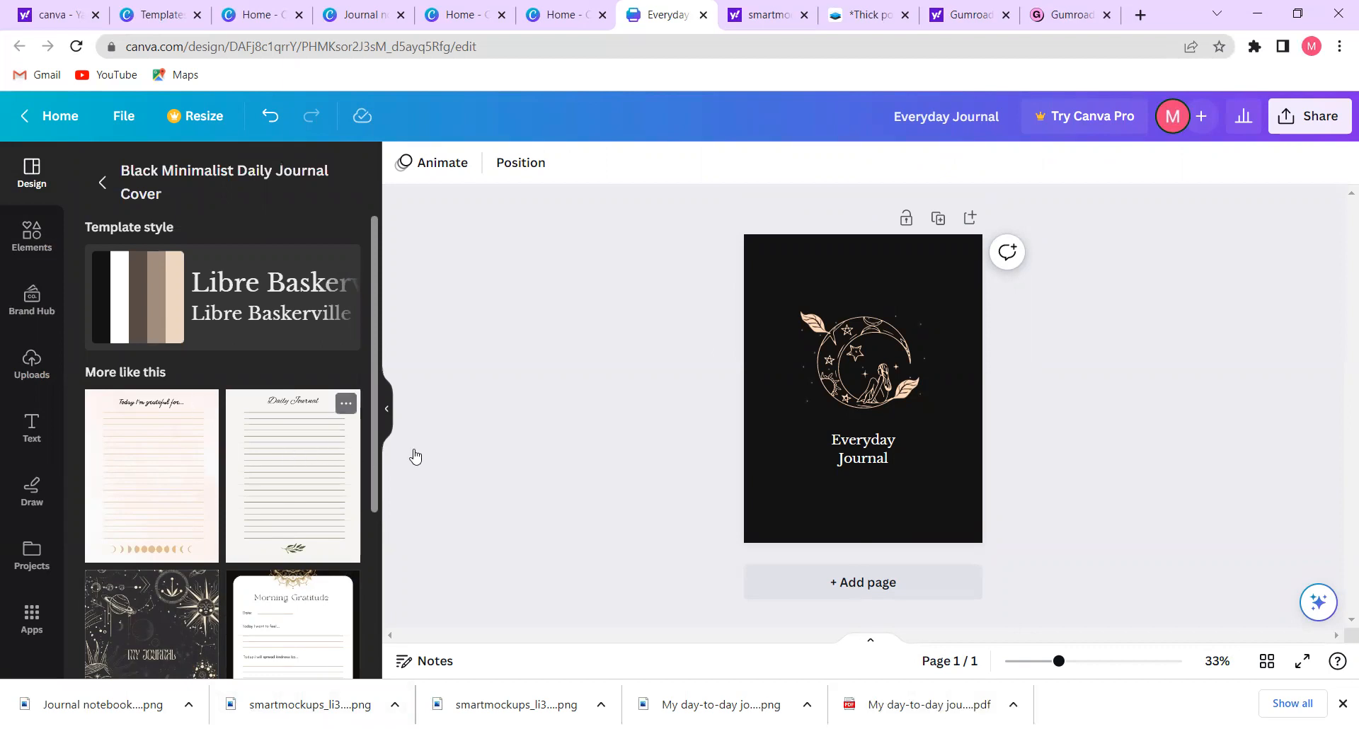
pyautogui.moveTo(754, 628); pyautogui.dragTo(868, 623)
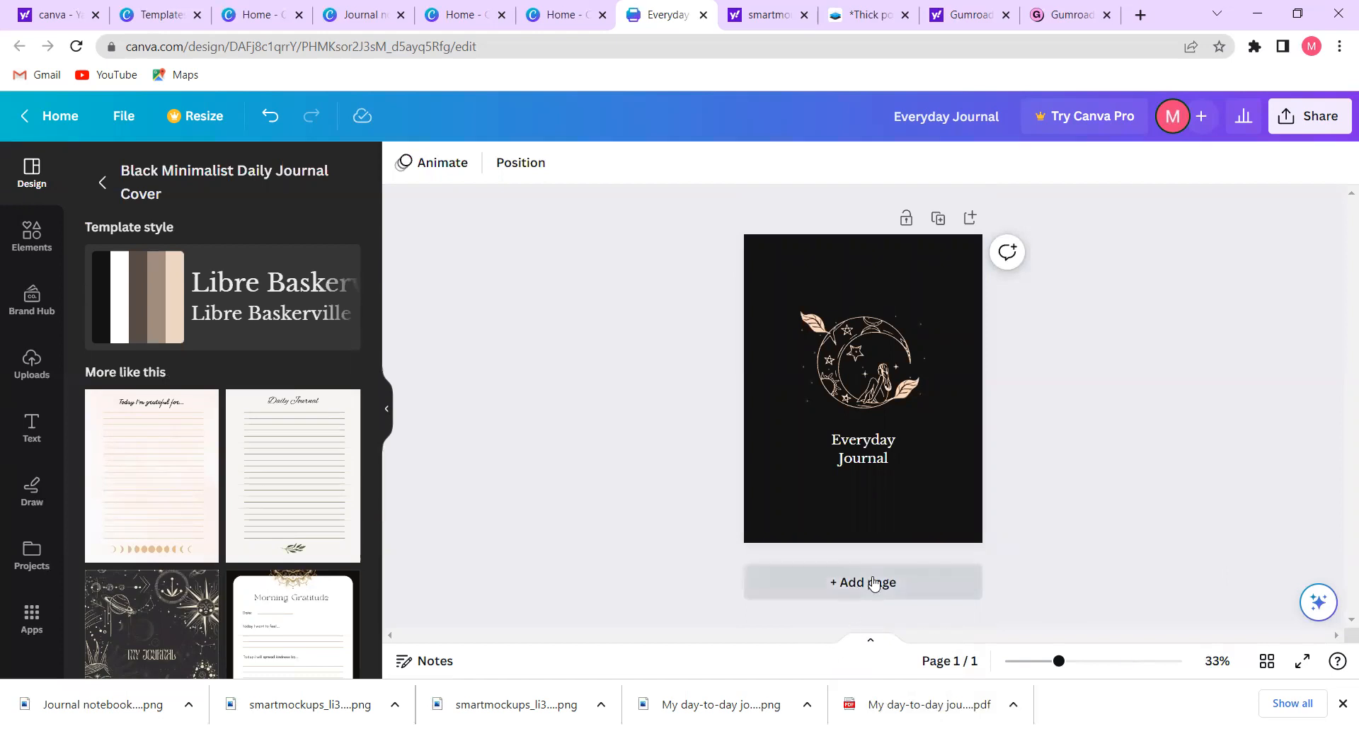
pyautogui.click(875, 582)
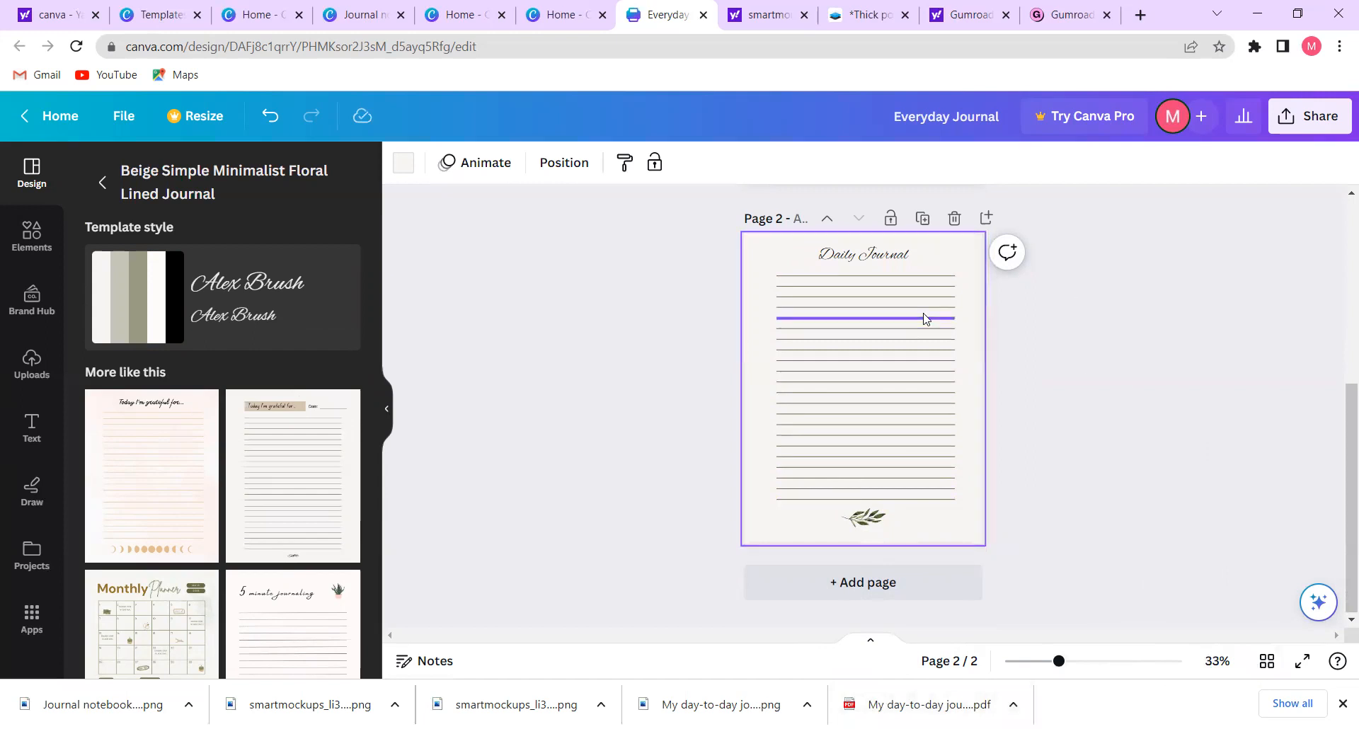
# - Duplicate the lined Daily Journal page four times and show all pages in grid view
pyautogui.click(922, 220)
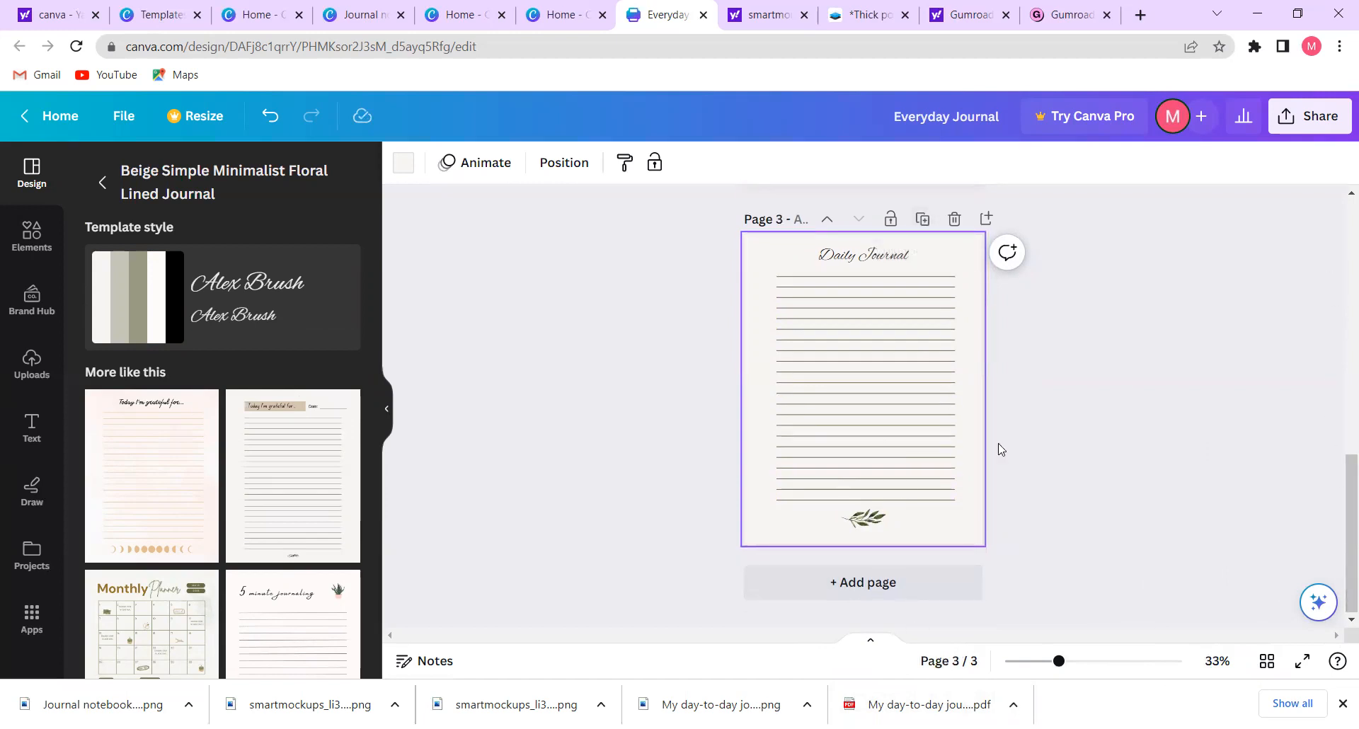
pyautogui.click(921, 221)
pyautogui.click(921, 221)
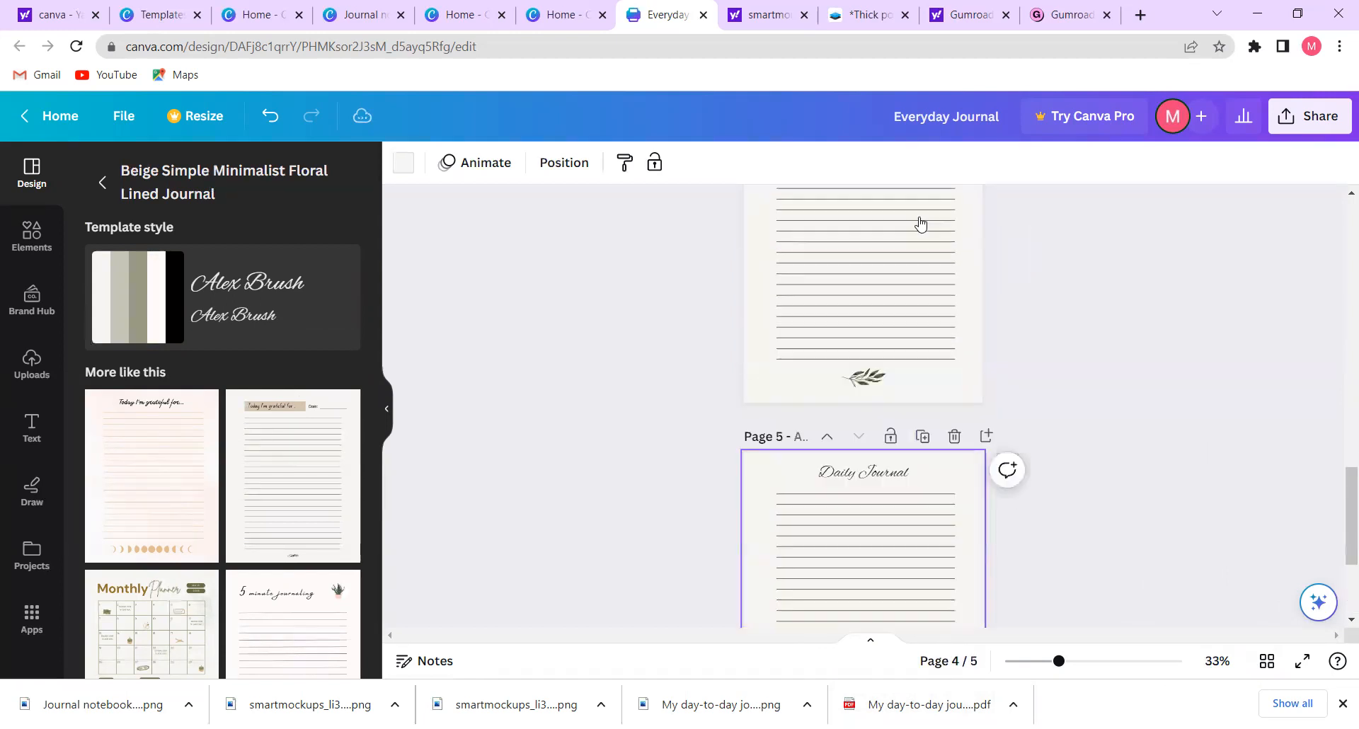
pyautogui.click(921, 221)
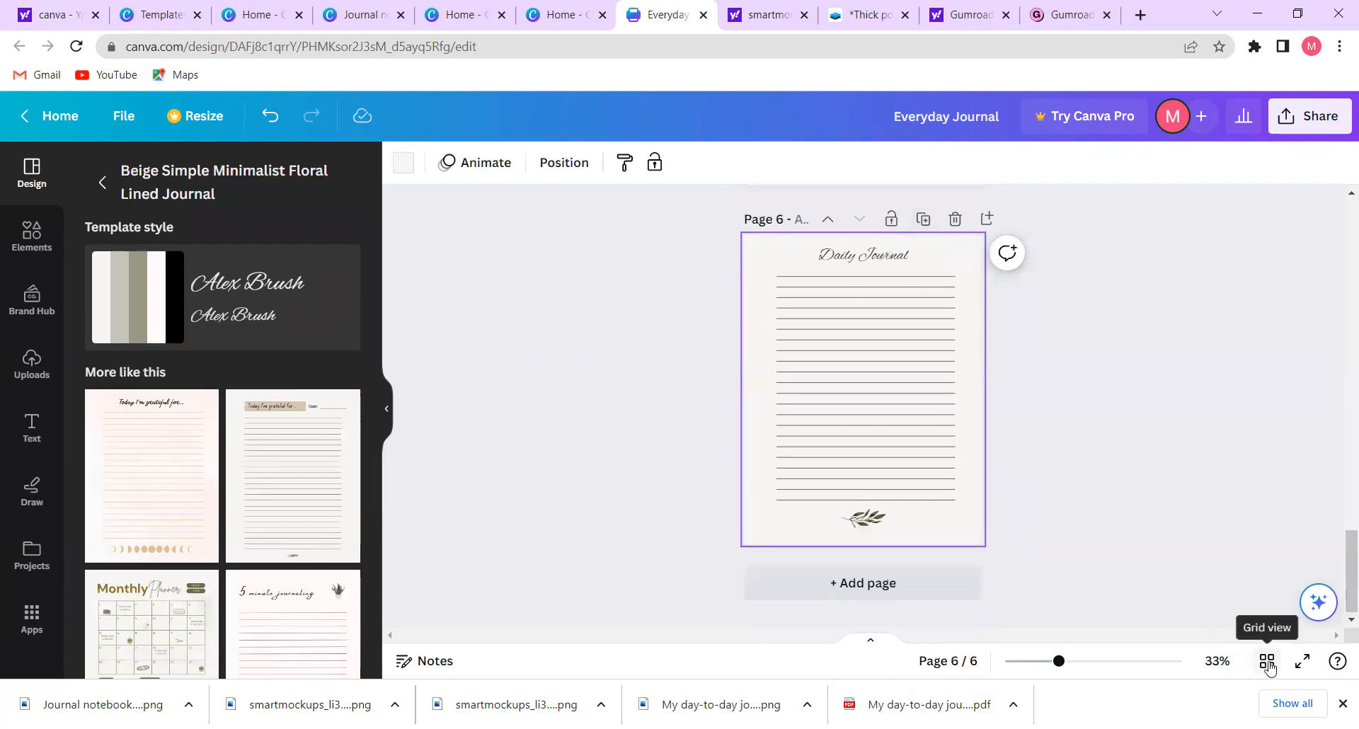
pyautogui.click(1268, 663)
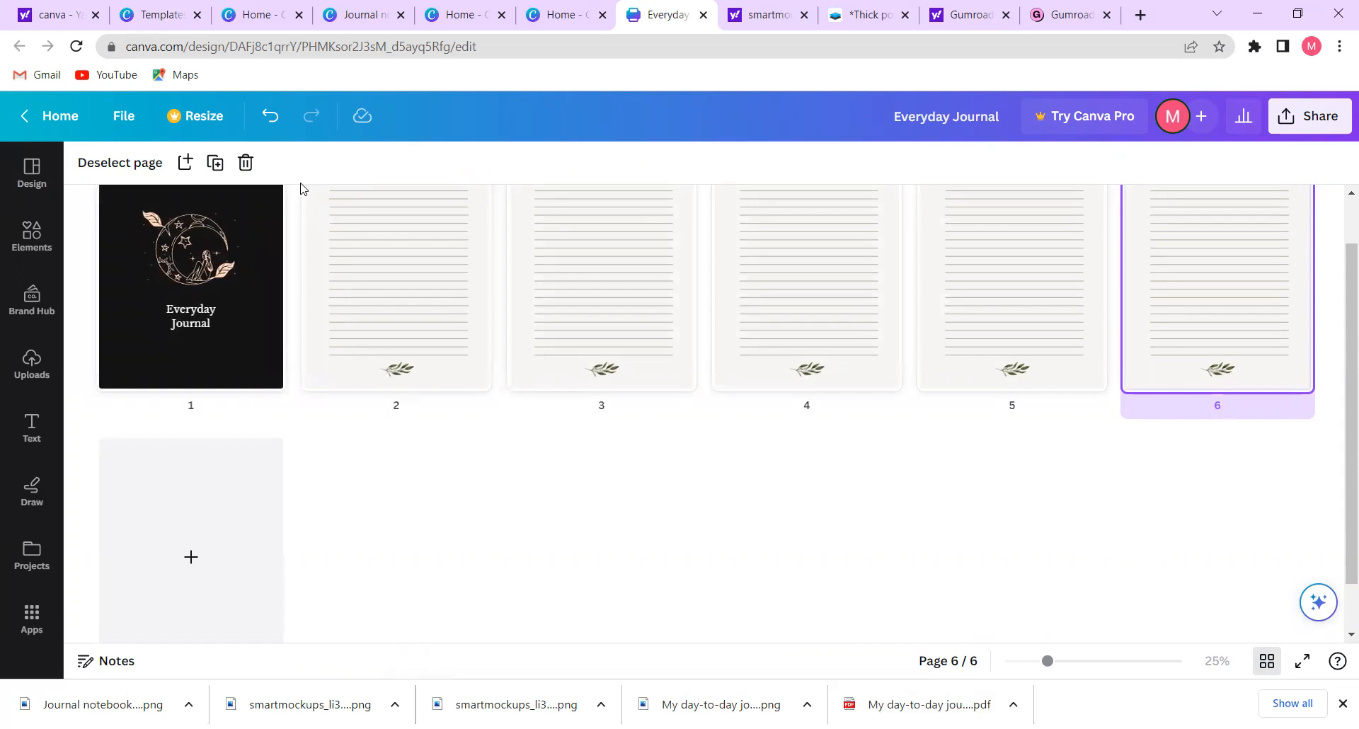
pyautogui.moveTo(295, 282)
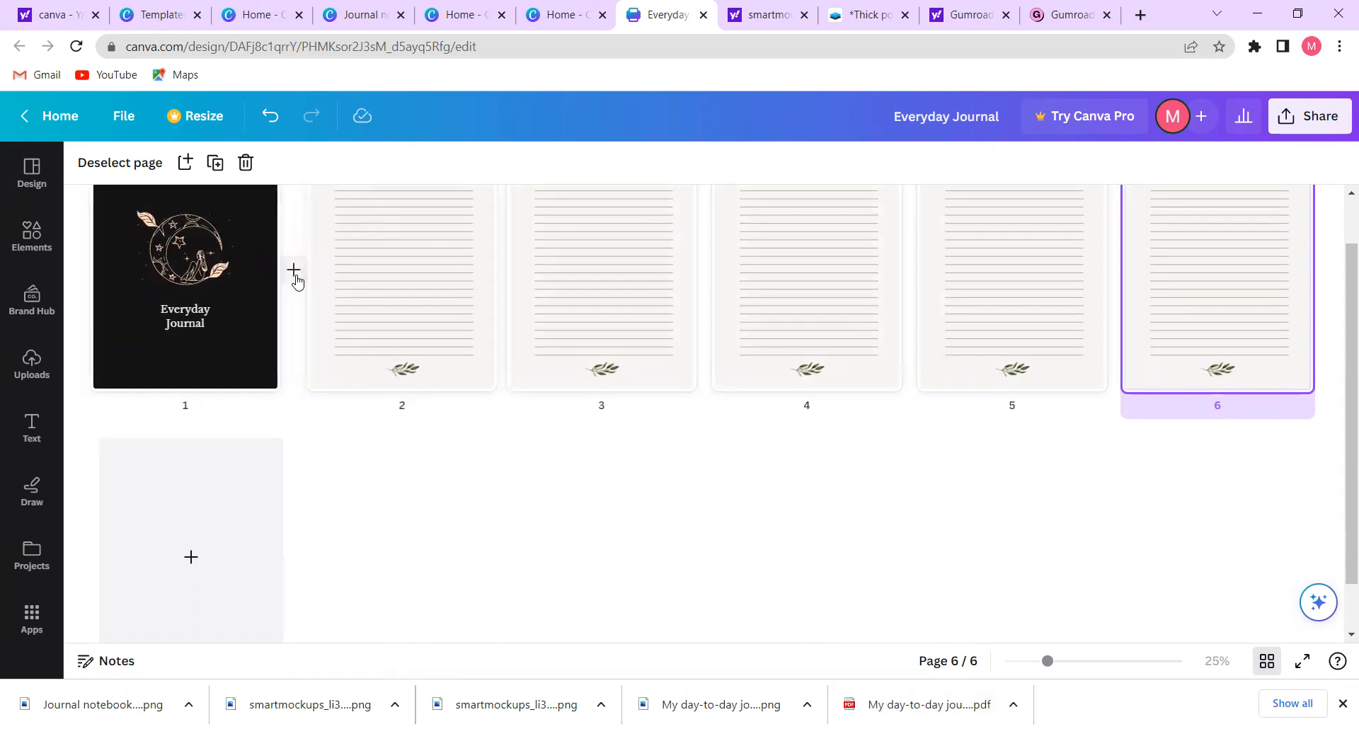
pyautogui.moveTo(371, 279); pyautogui.dragTo(328, 306)
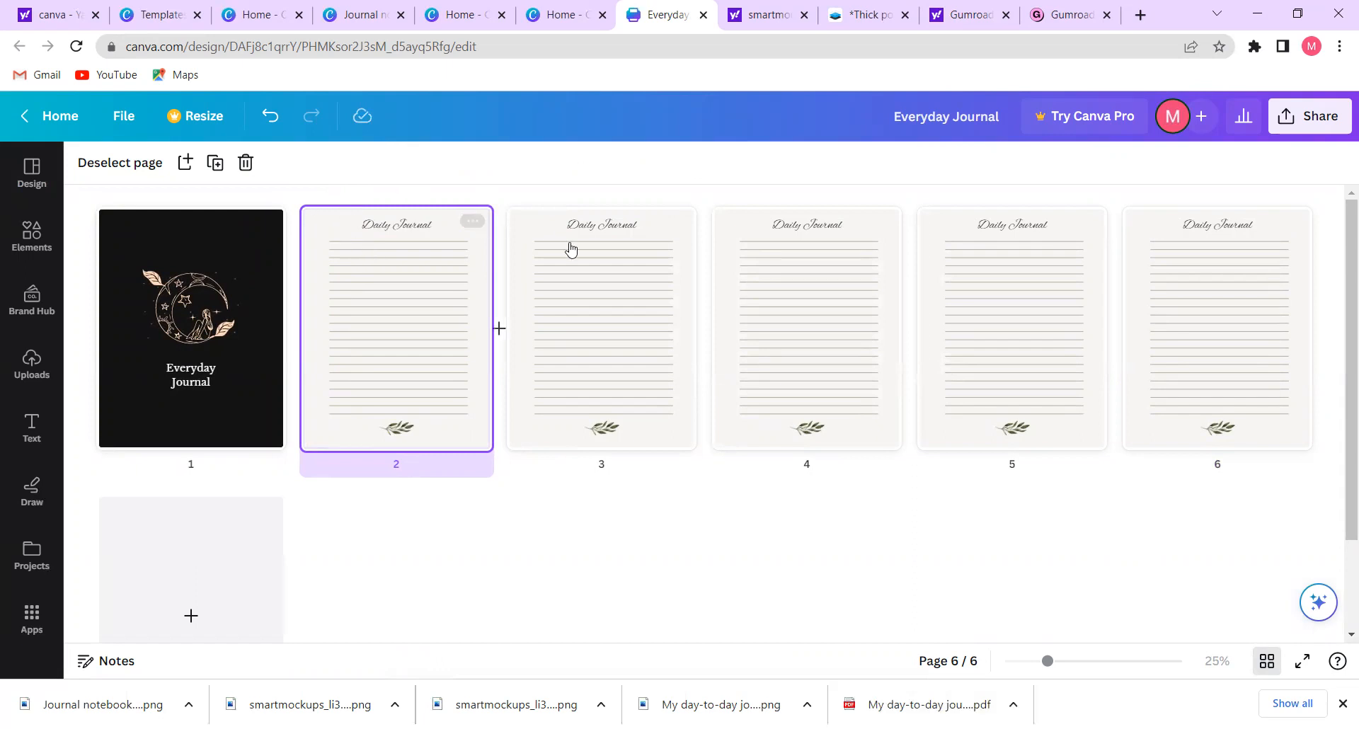
pyautogui.moveTo(468, 224)
pyautogui.mouseDown()
pyautogui.moveTo(566, 244)
pyautogui.moveTo(519, 220)
pyautogui.moveTo(472, 223)
pyautogui.mouseUp()
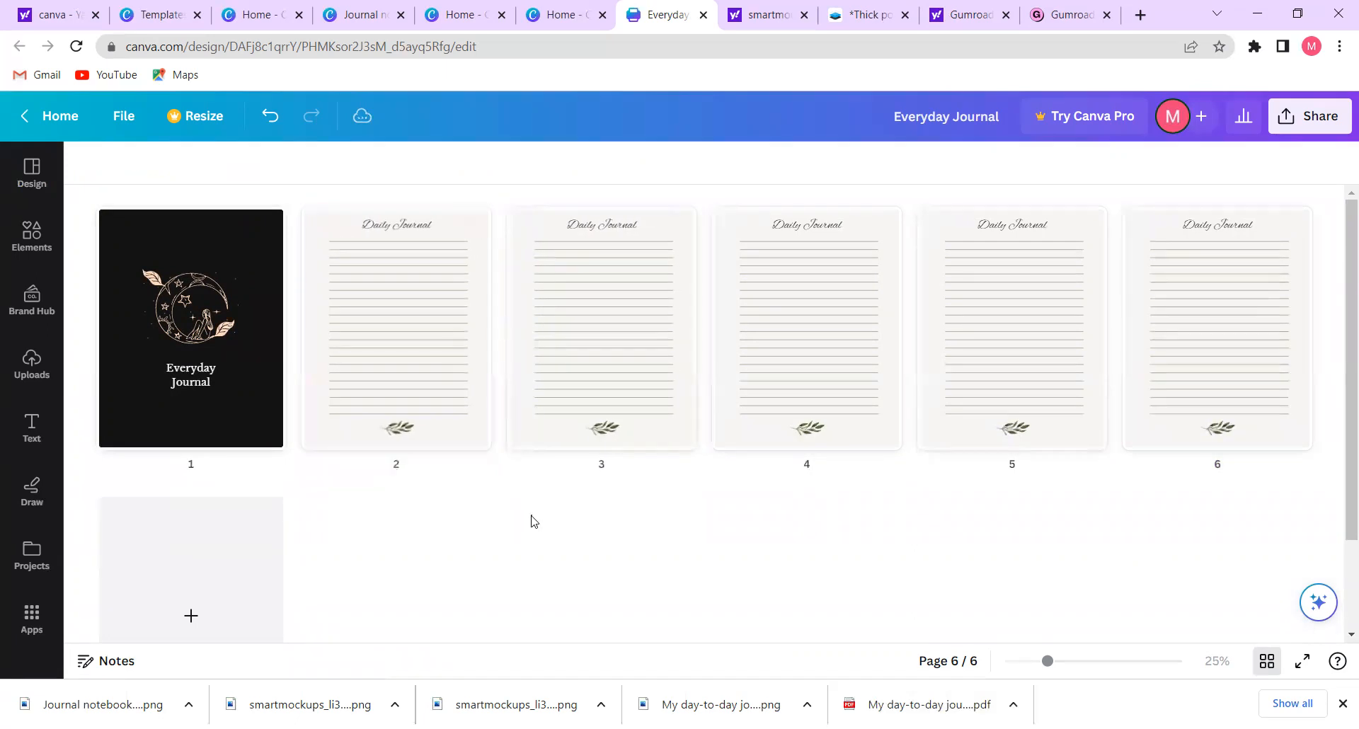
pyautogui.click(407, 450)
pyautogui.moveTo(407, 450); pyautogui.dragTo(294, 448)
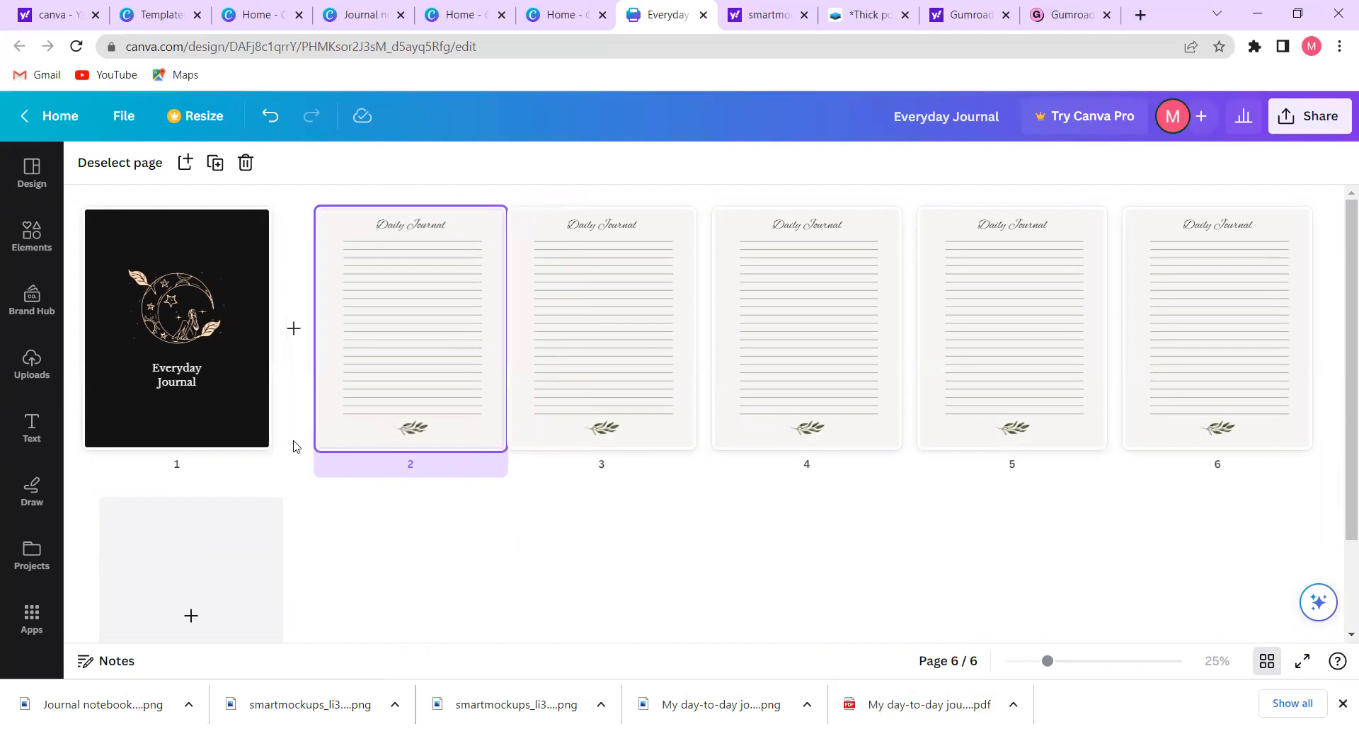
pyautogui.rightClick(293, 449)
# - Select the five lined Daily Journal pages, 2 through 6, together and duplicate them all at once
pyautogui.click(300, 201)
pyautogui.moveTo(302, 210); pyautogui.dragTo(1326, 471)
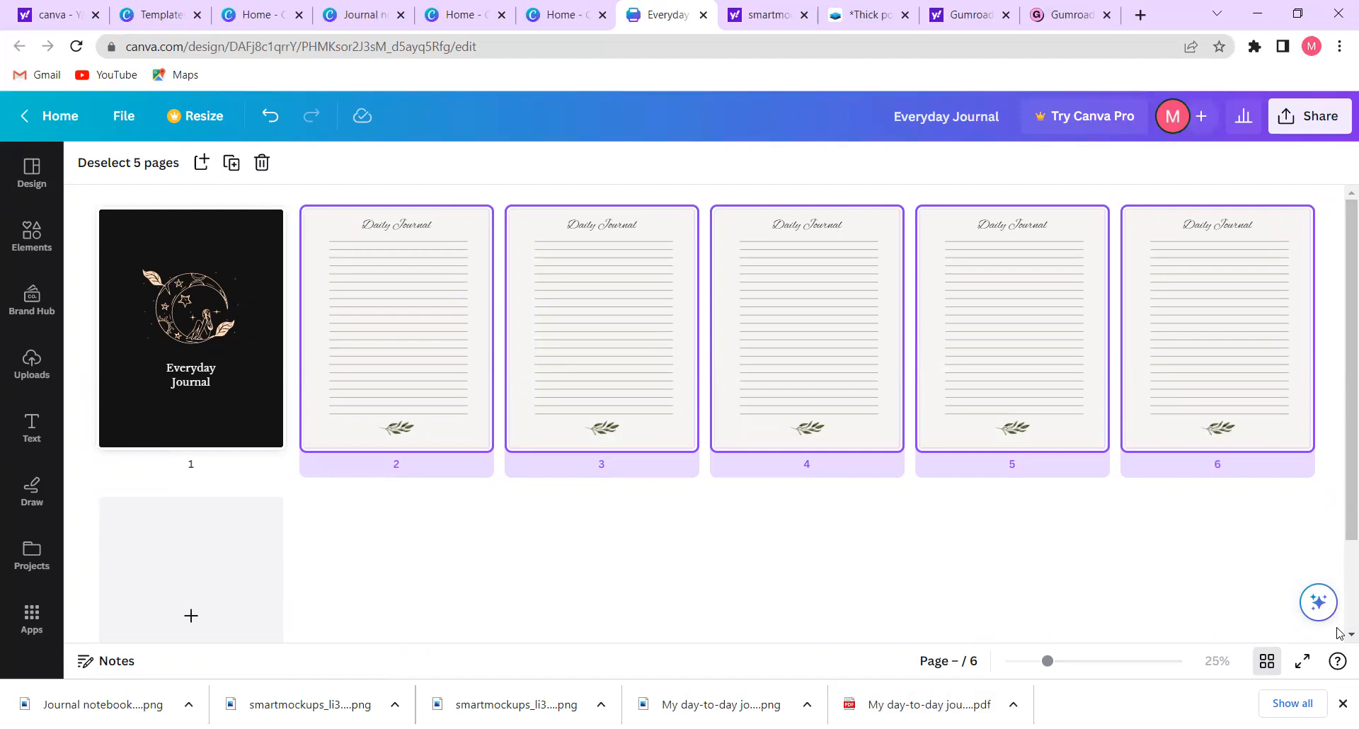
pyautogui.hotkey('ctrl', 'd')
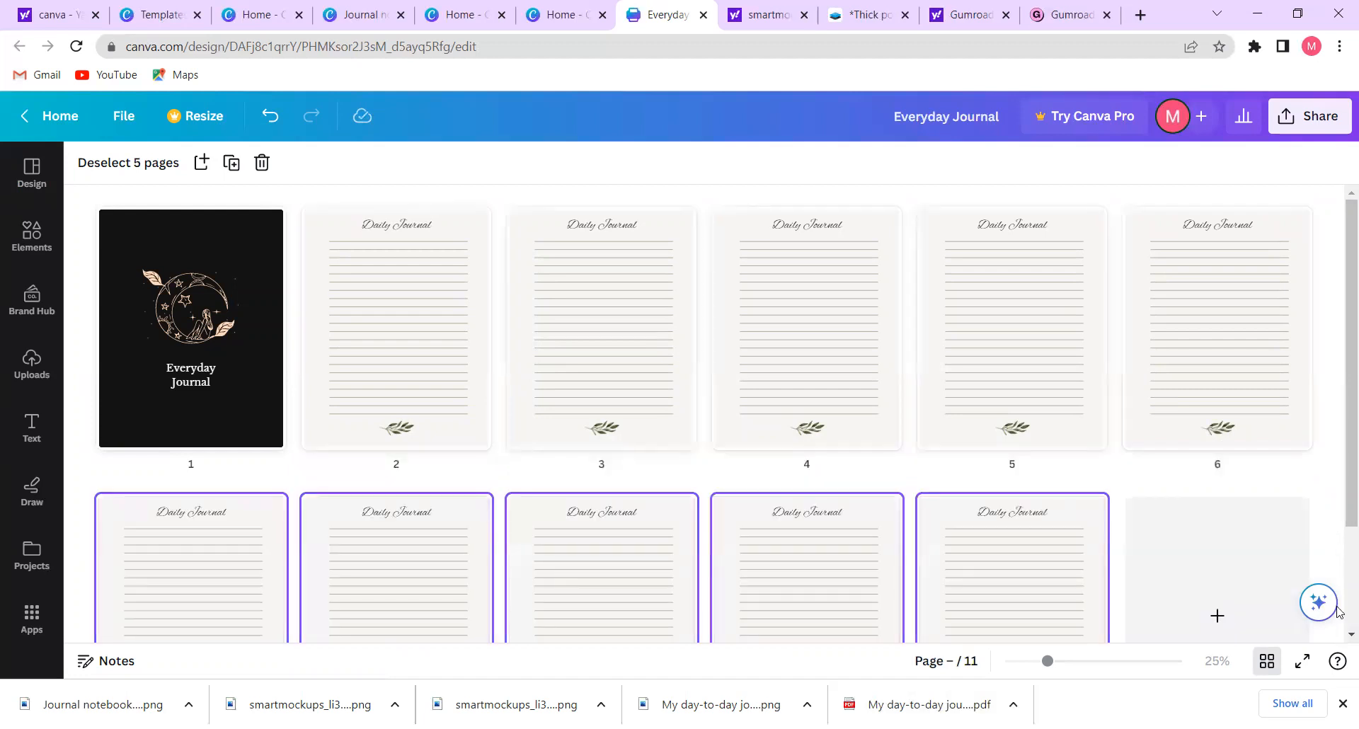
pyautogui.click(1351, 635)
pyautogui.click(1351, 635)
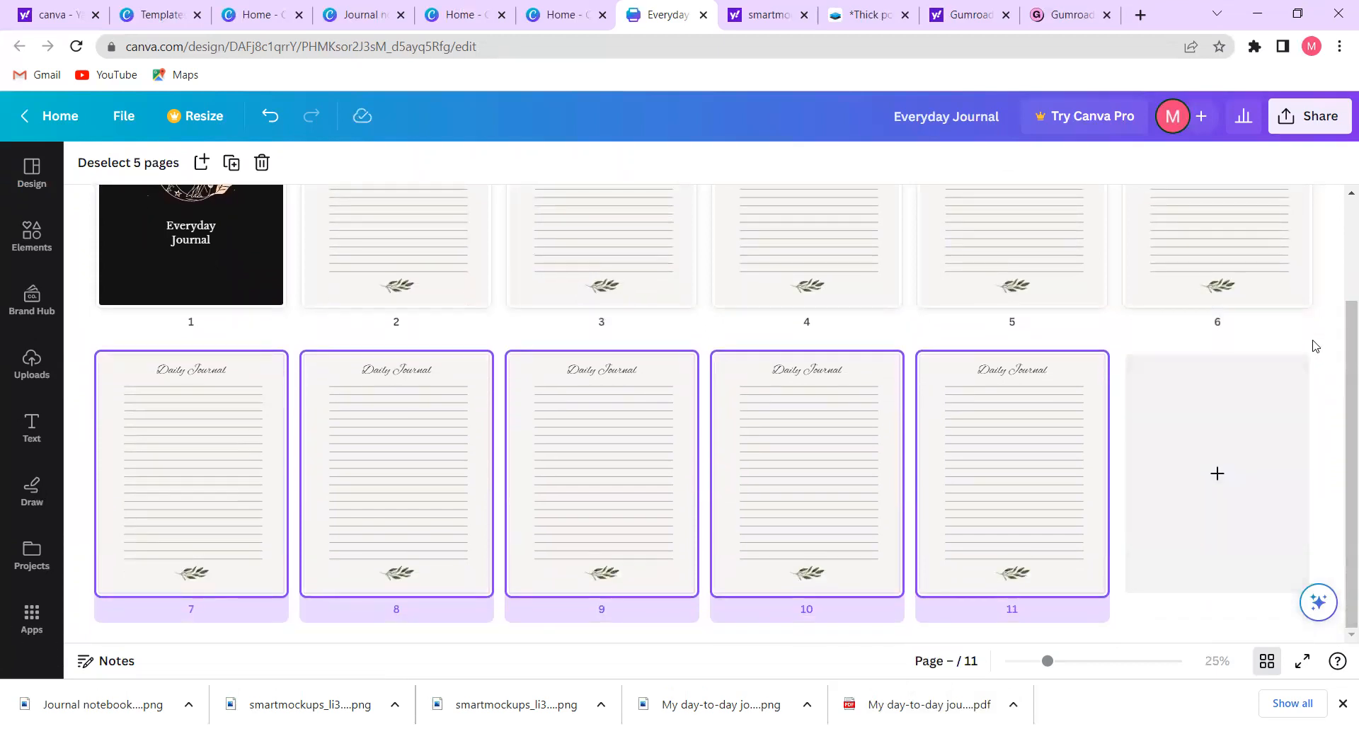
# - Open the design's download options and show the available file types
pyautogui.click(1310, 116)
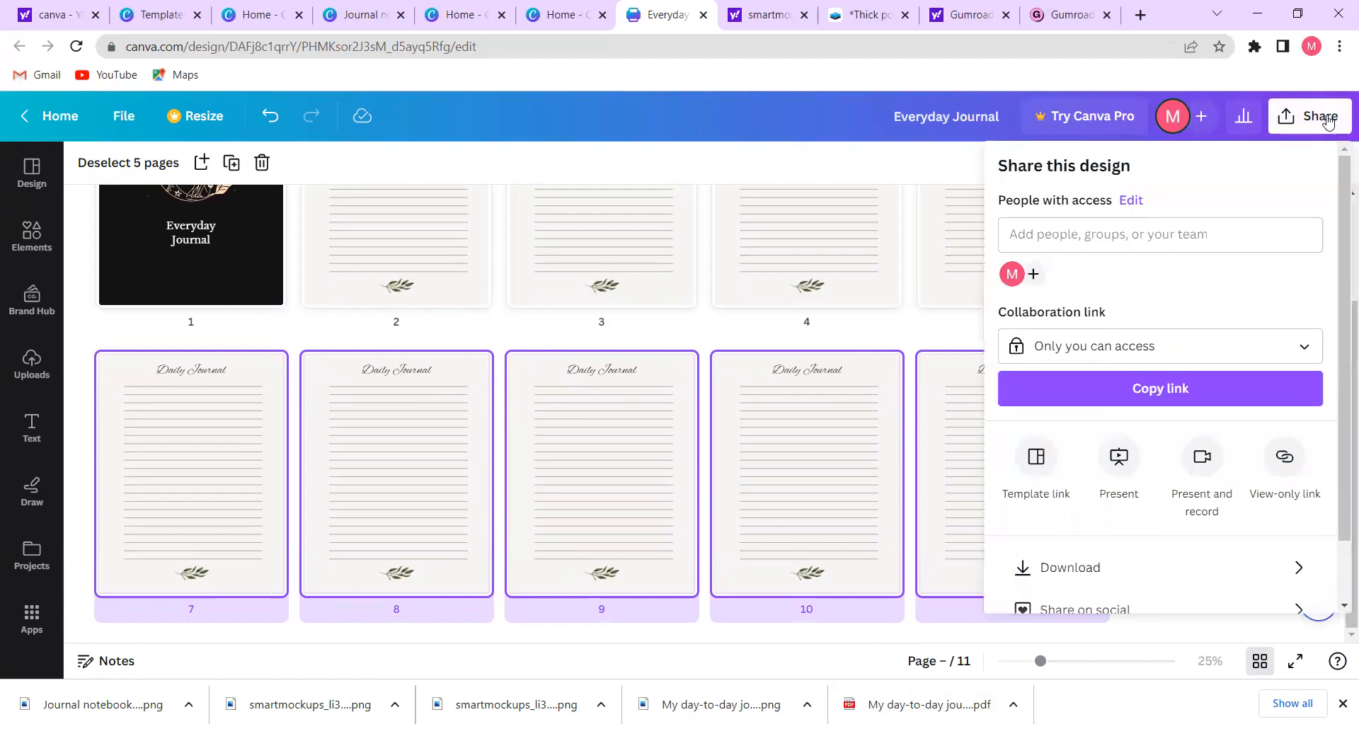
pyautogui.click(1192, 568)
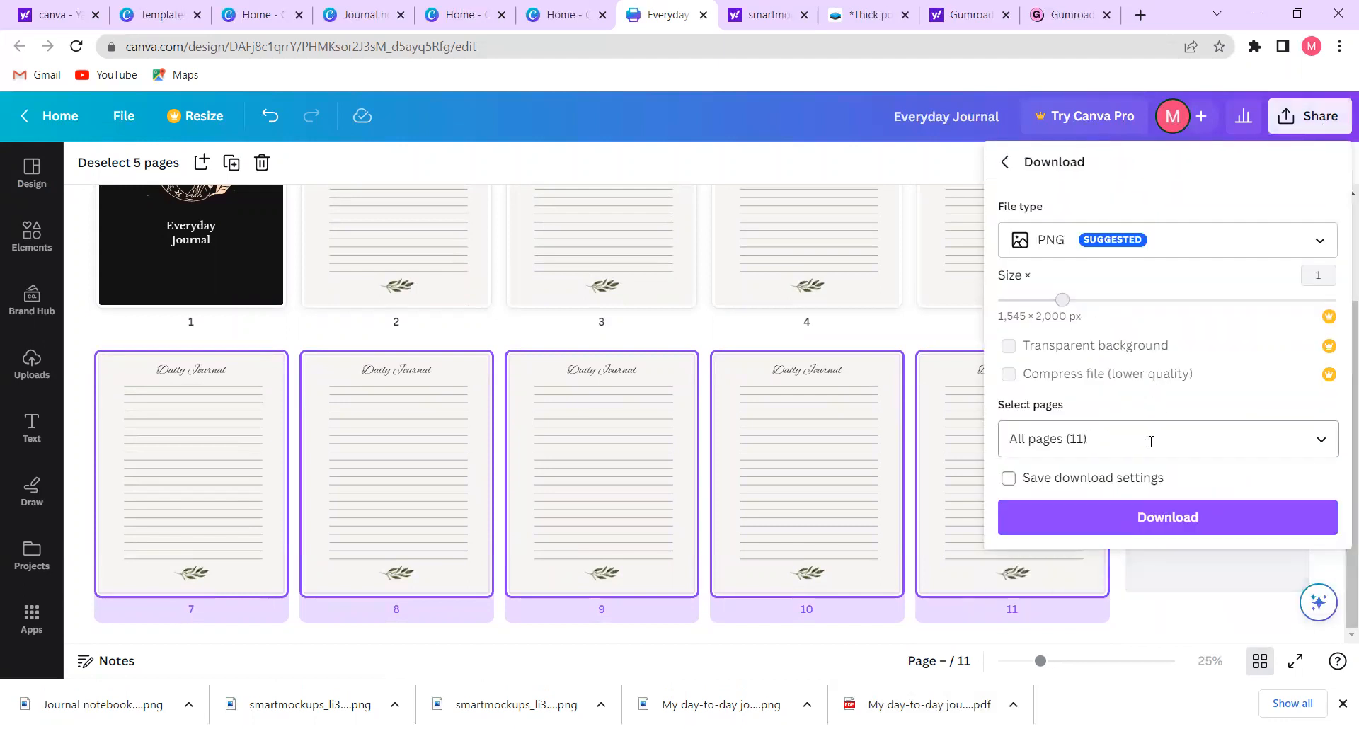
pyautogui.click(1321, 241)
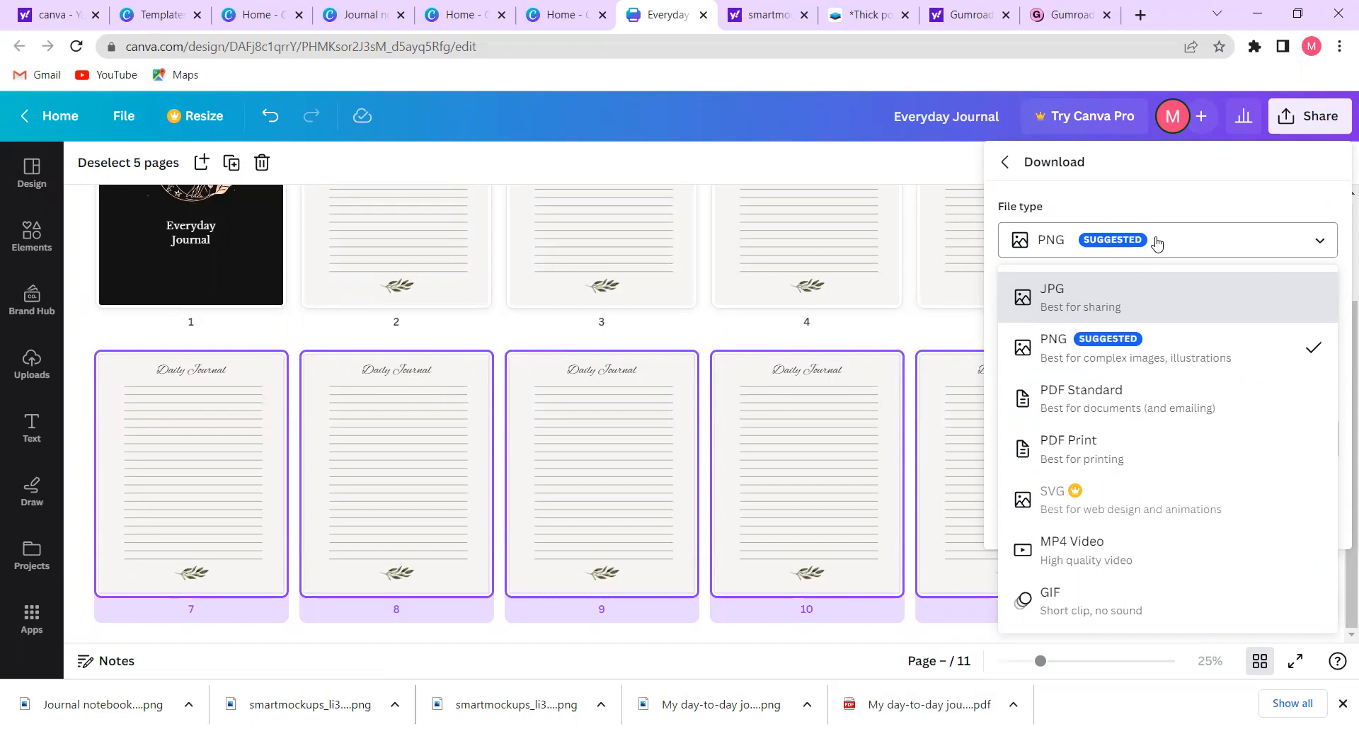
# - Rename the design as "Everyday Journal 100 pages"
pyautogui.click(974, 116)
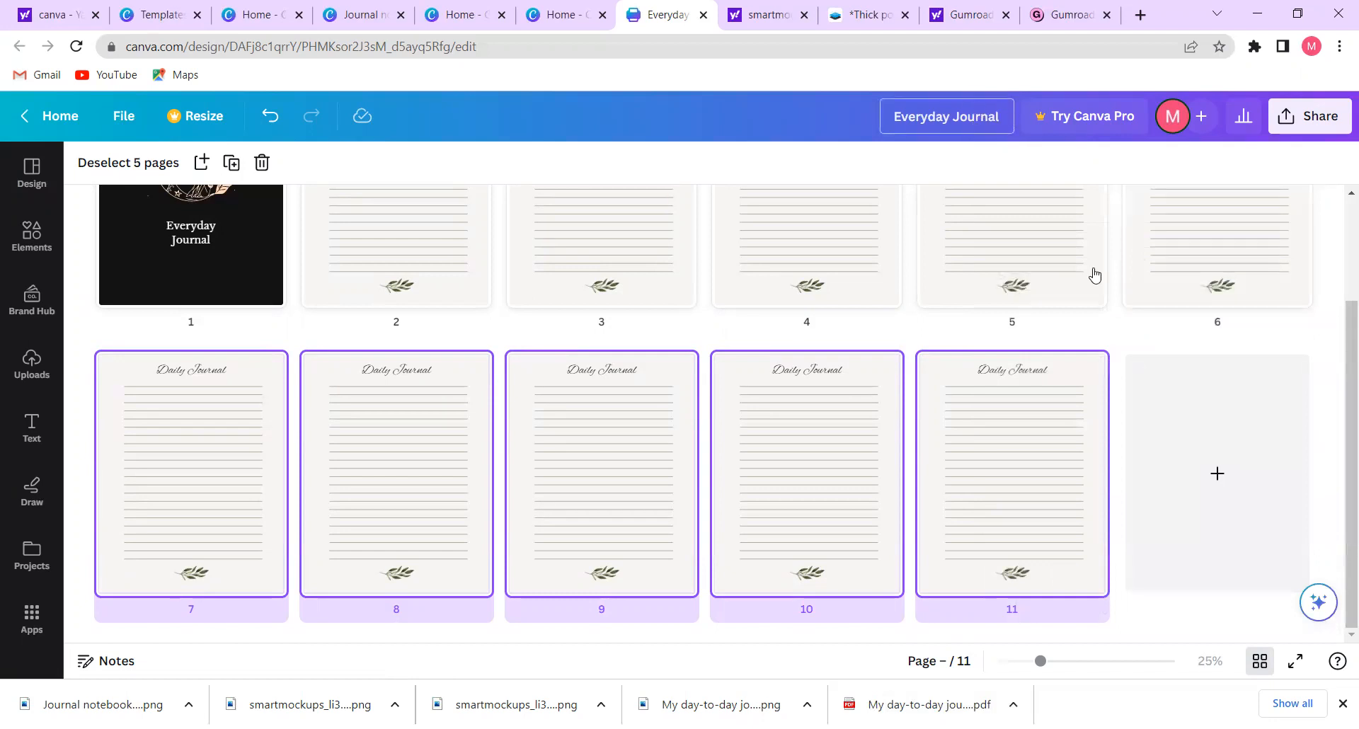
pyautogui.write('100 pages')
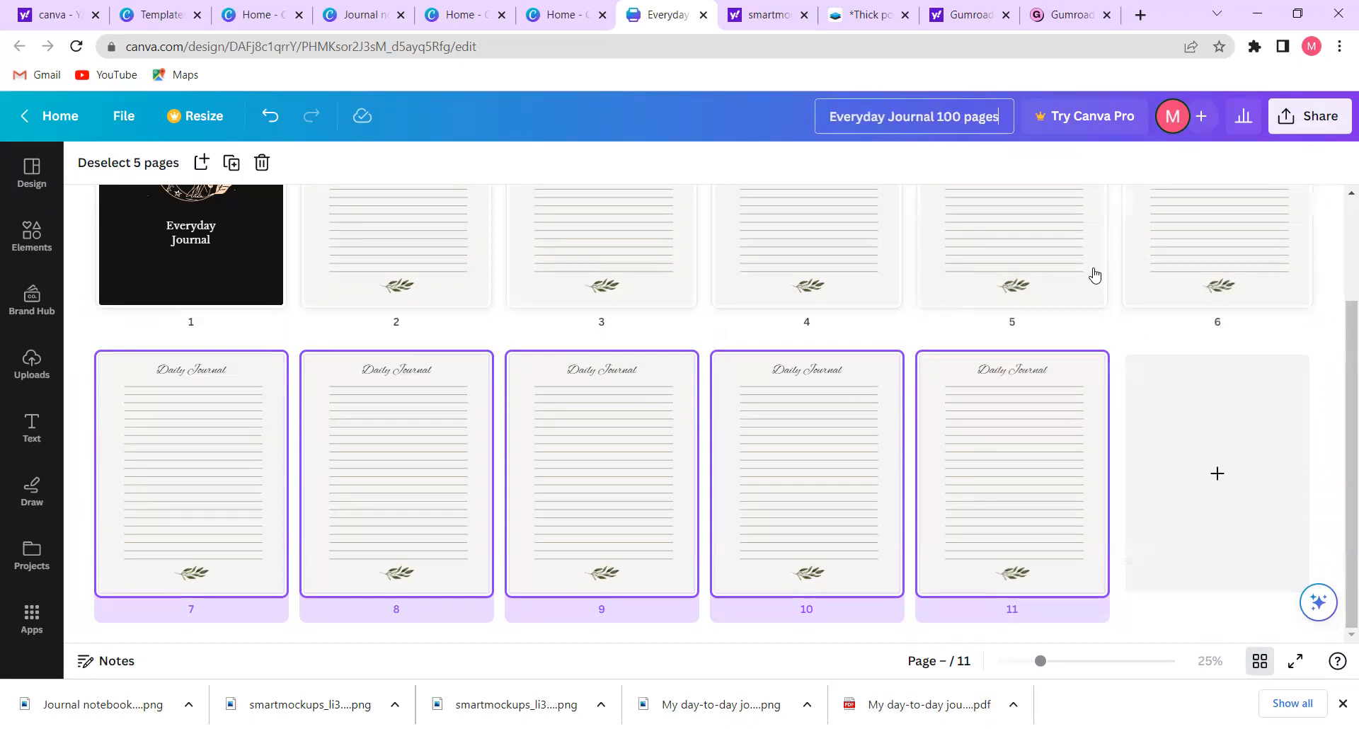